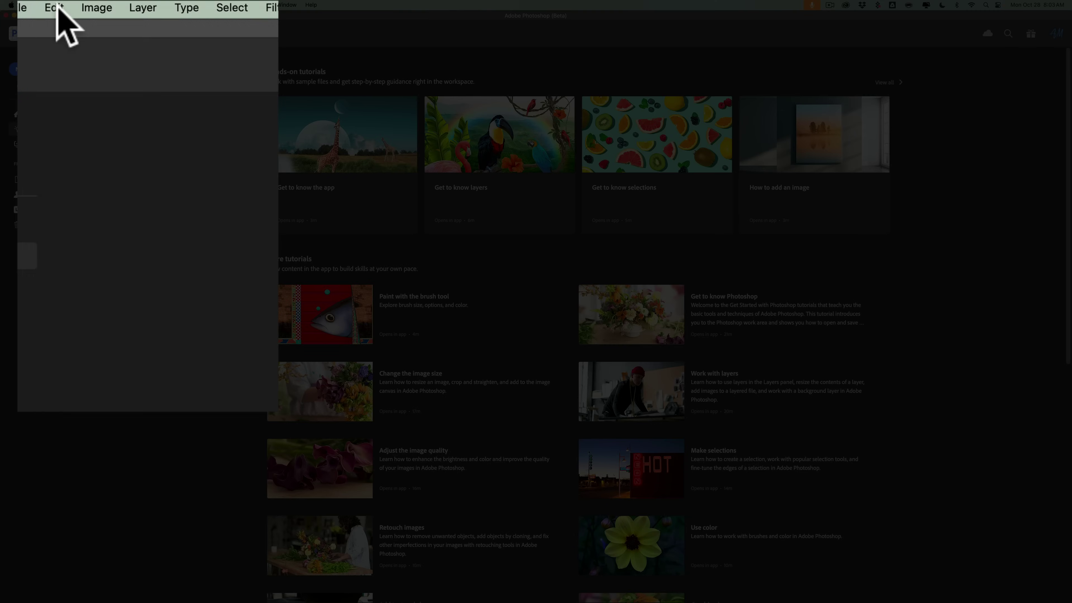
- Open the Generative Workspace and paste the prompt 'Woman in a red shirt, on a busy street, in a big city.'
left_click(94, 5)
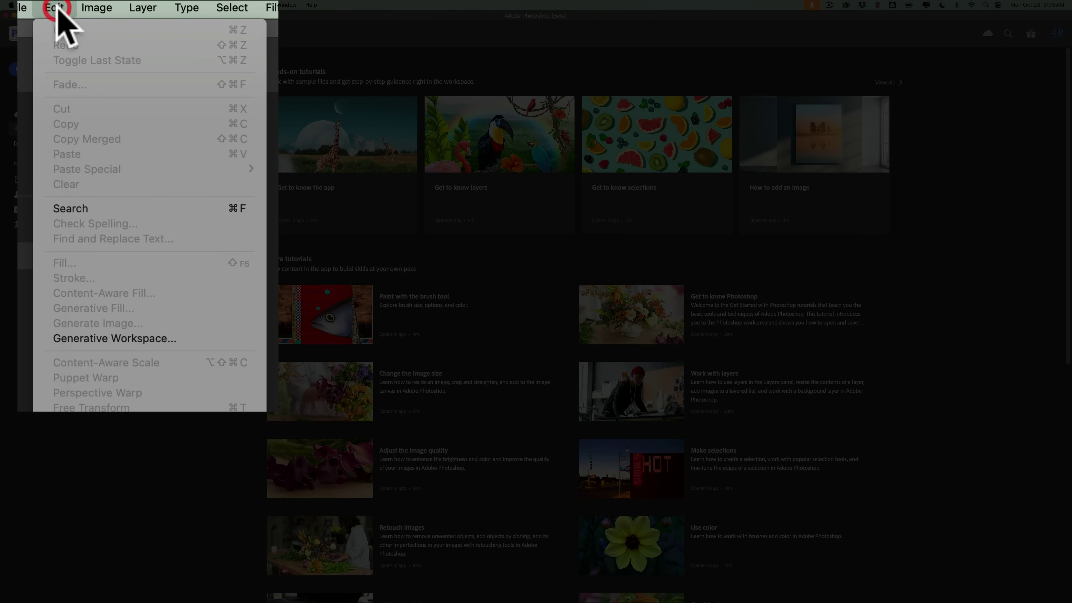
left_click(132, 342)
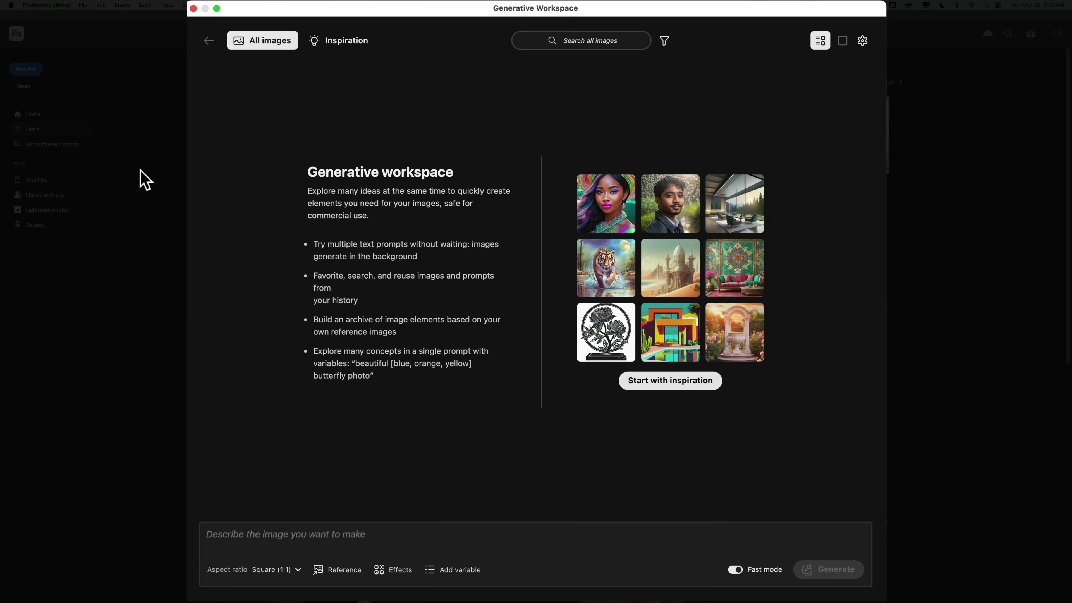
left_click(267, 535)
type("Woman in a red shirt, on a busy street, in a big city.")
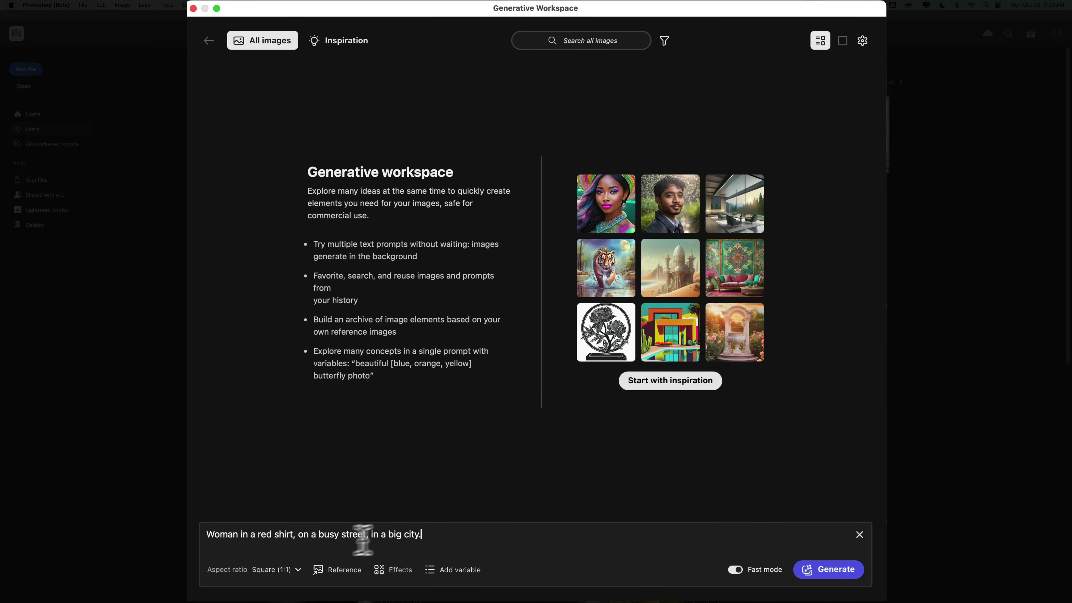
- Set the aspect ratio to Landscape (4:3), then review the Reference and Effects options
left_click(296, 570)
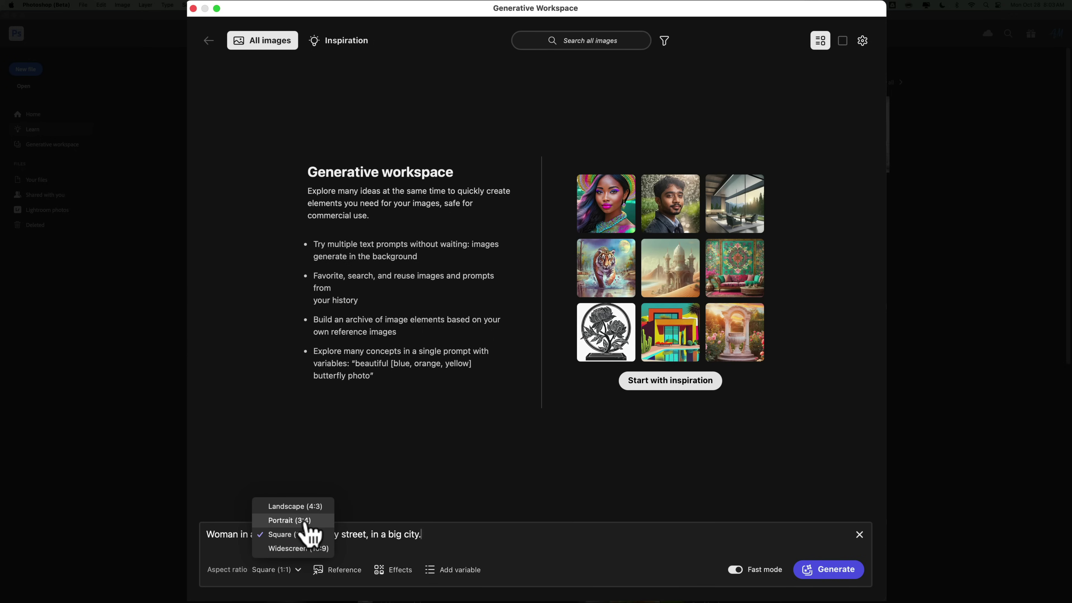
left_click(311, 507)
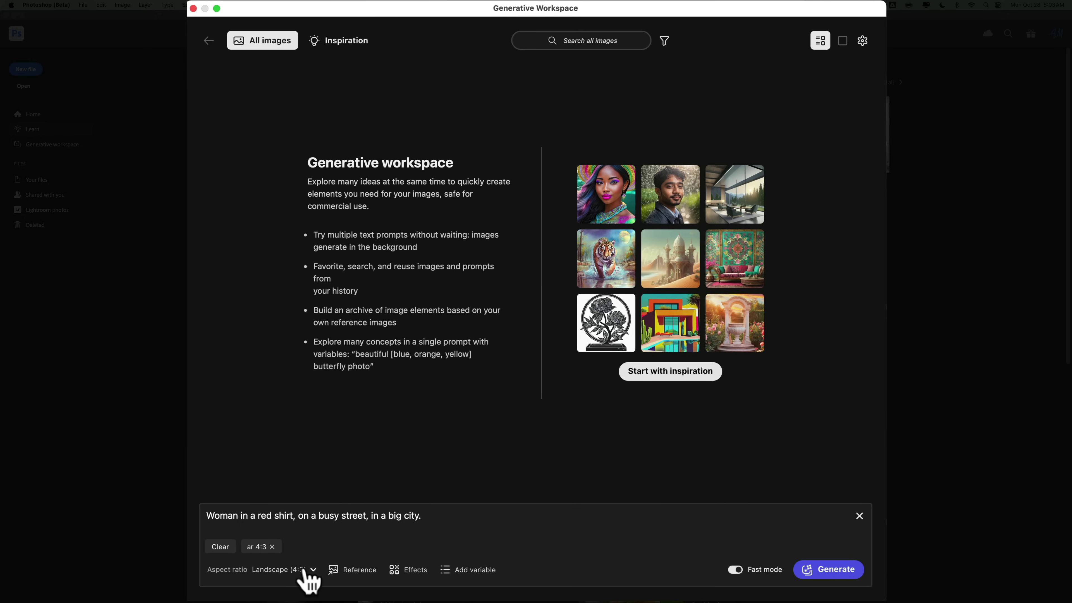
left_click(343, 571)
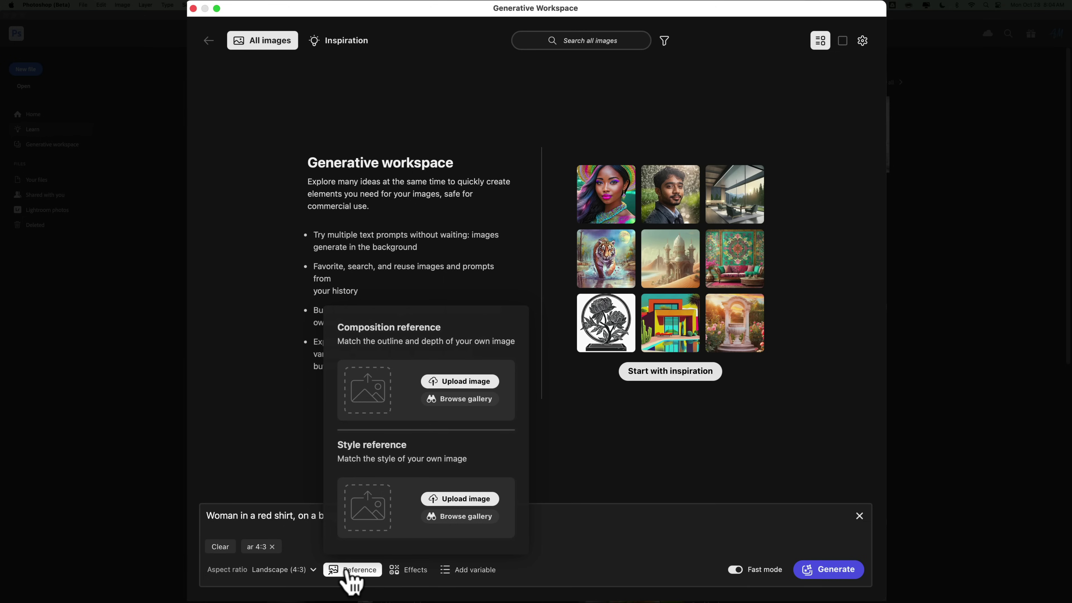
left_click(354, 571)
left_click(399, 571)
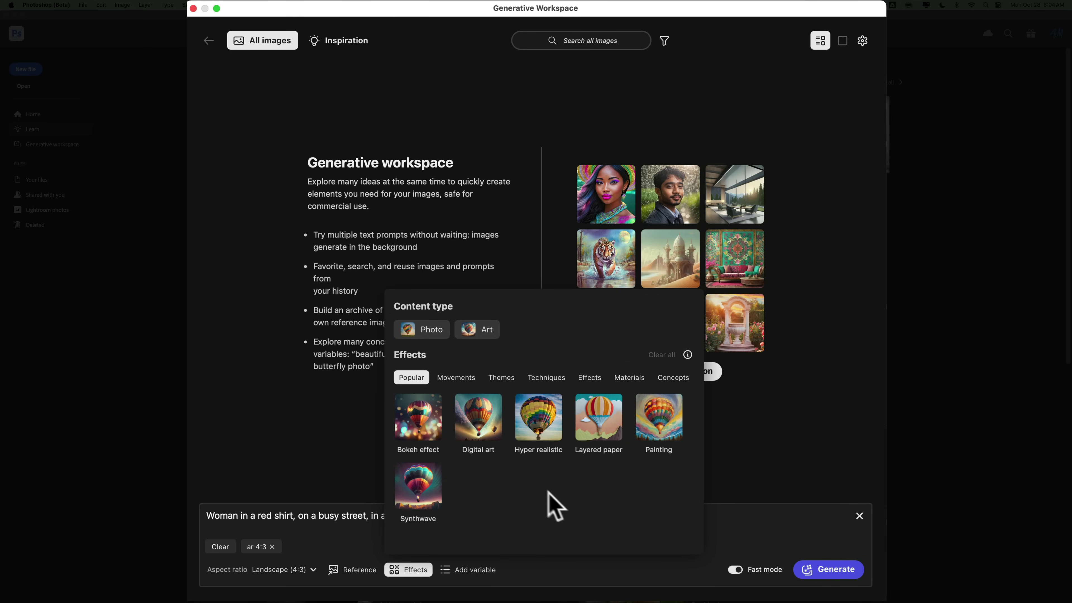
left_click(536, 566)
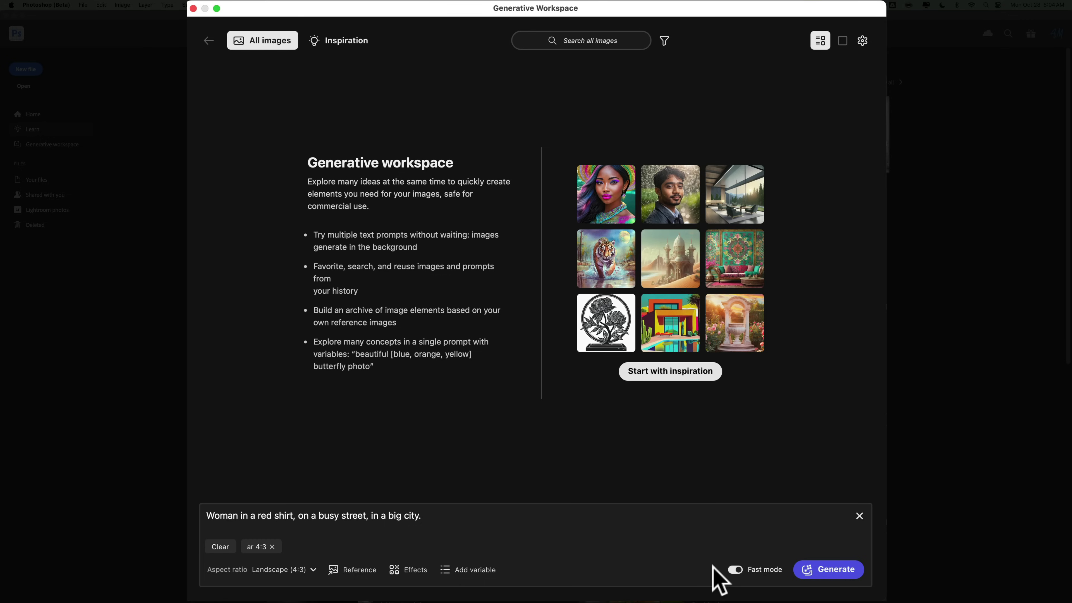
- Generate four red-shirt images and view each full size, returning to the first
left_click(829, 570)
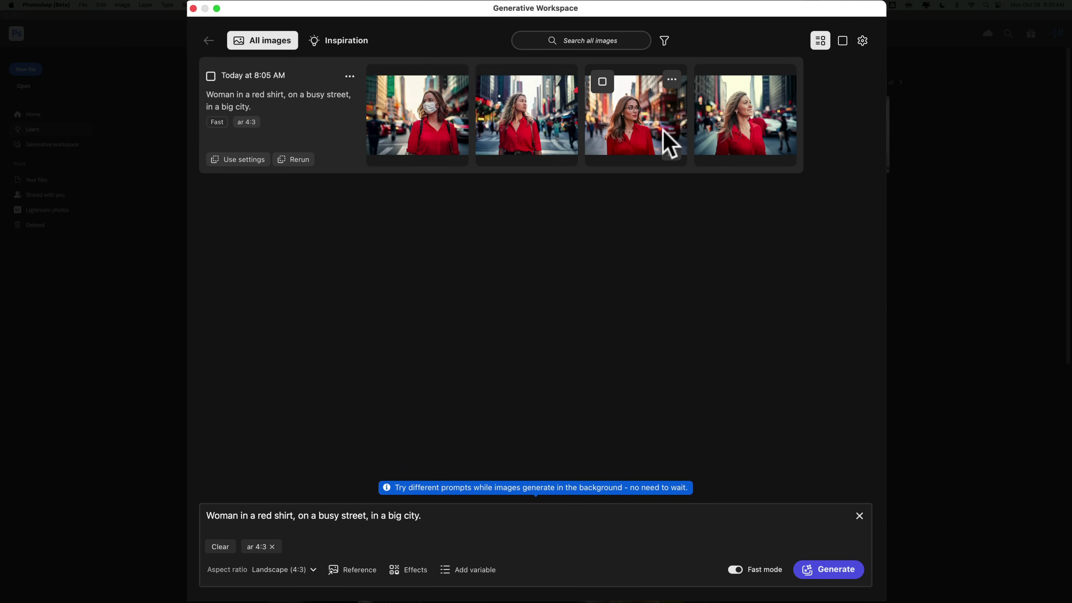
left_click(439, 122)
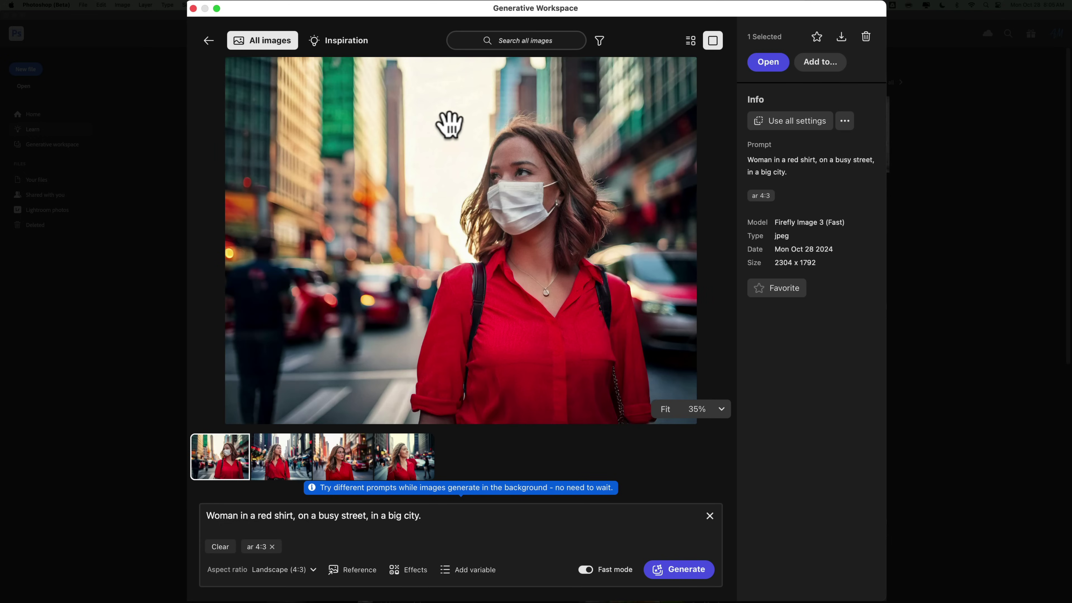
left_click(289, 470)
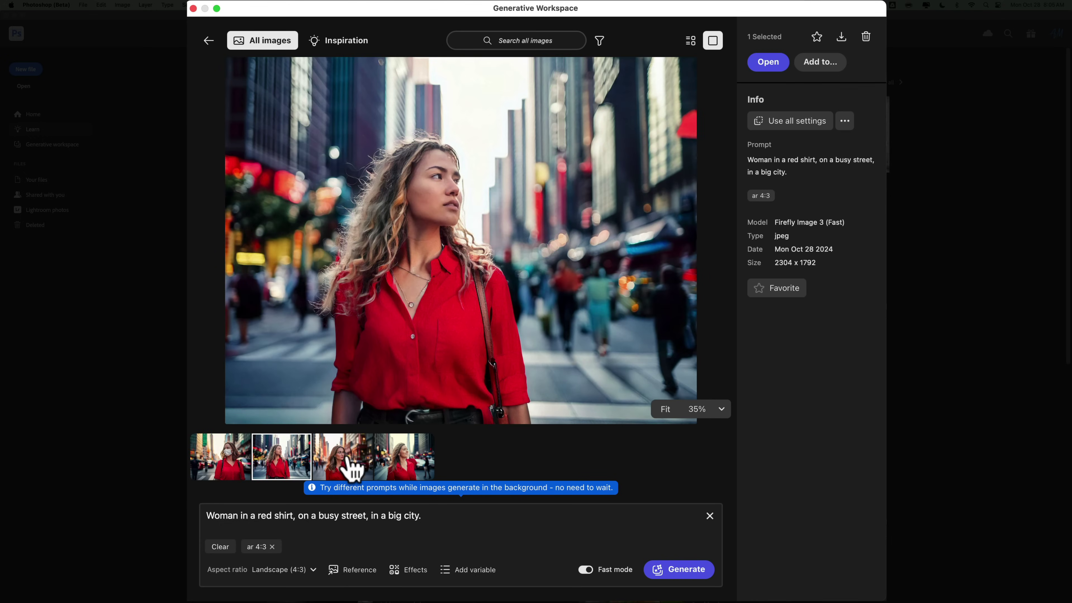
left_click(352, 464)
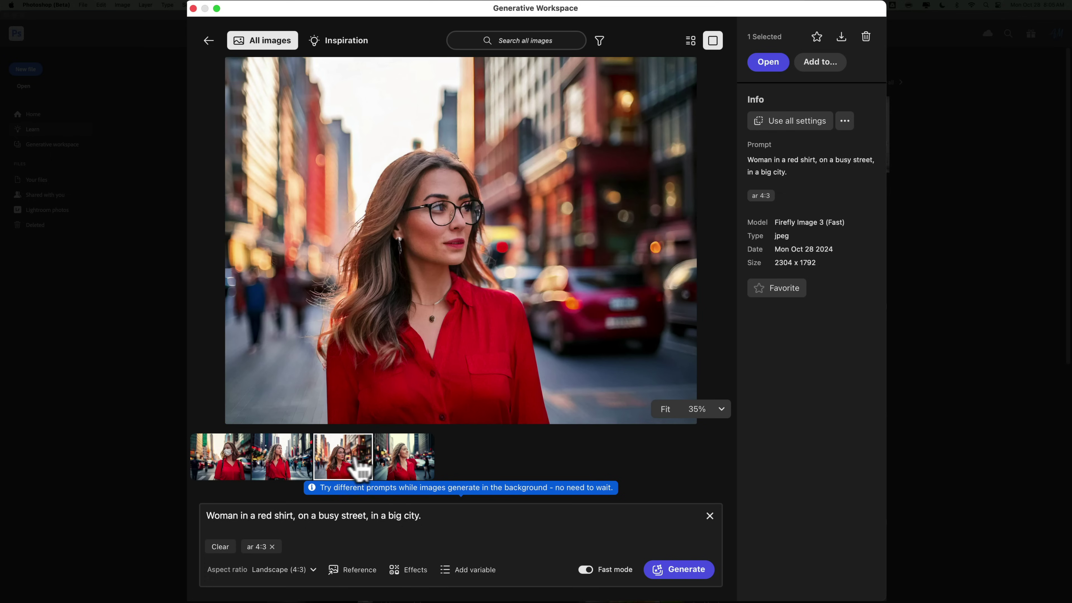
left_click(405, 465)
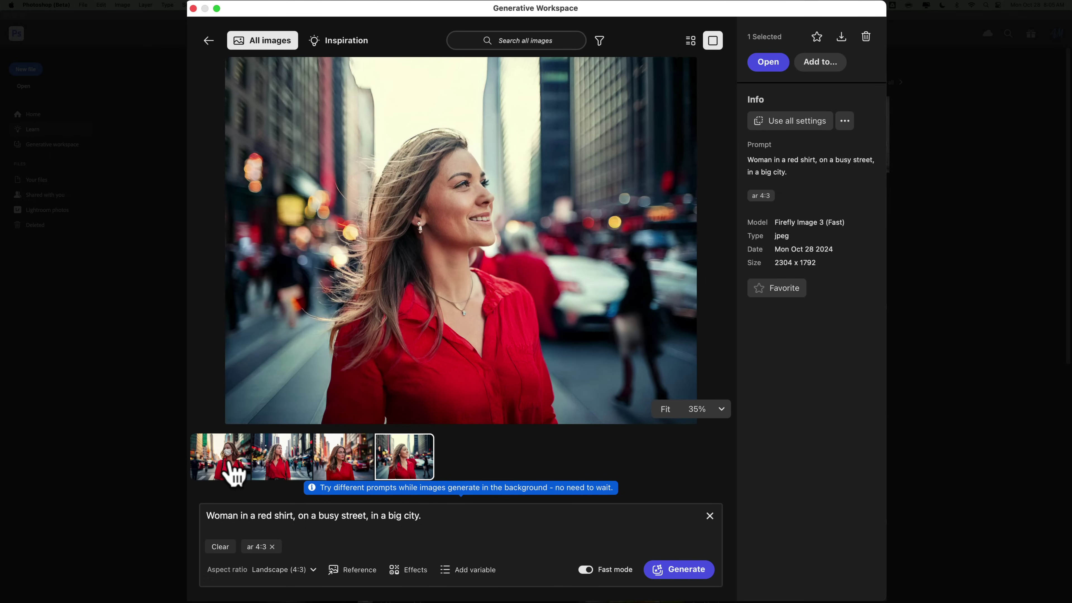
left_click(233, 473)
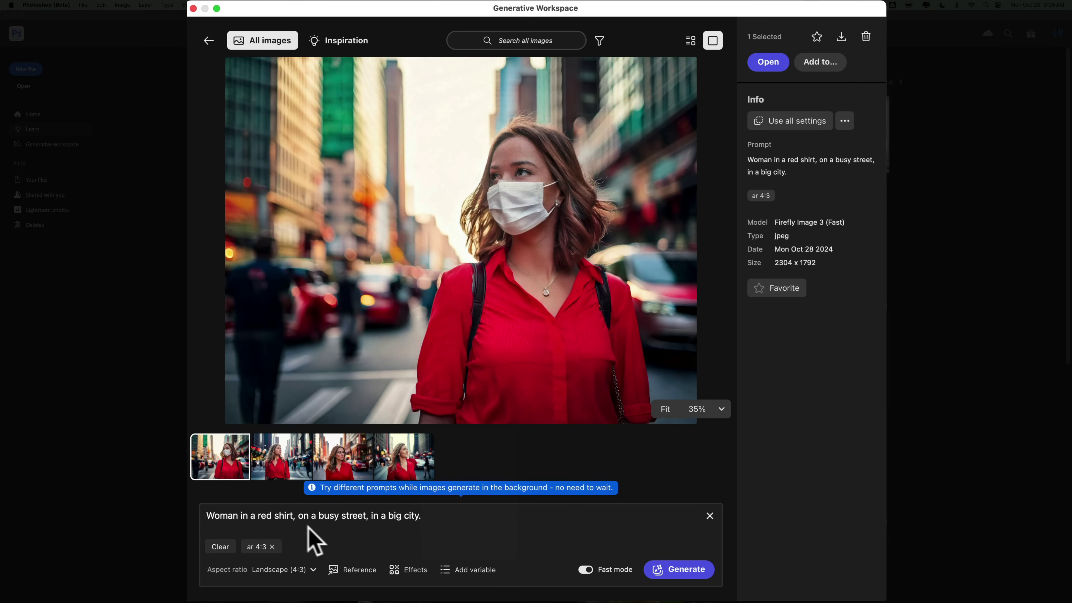
- Turn 'red' into the prompt variable [green, blue, pink]
double_click(264, 515)
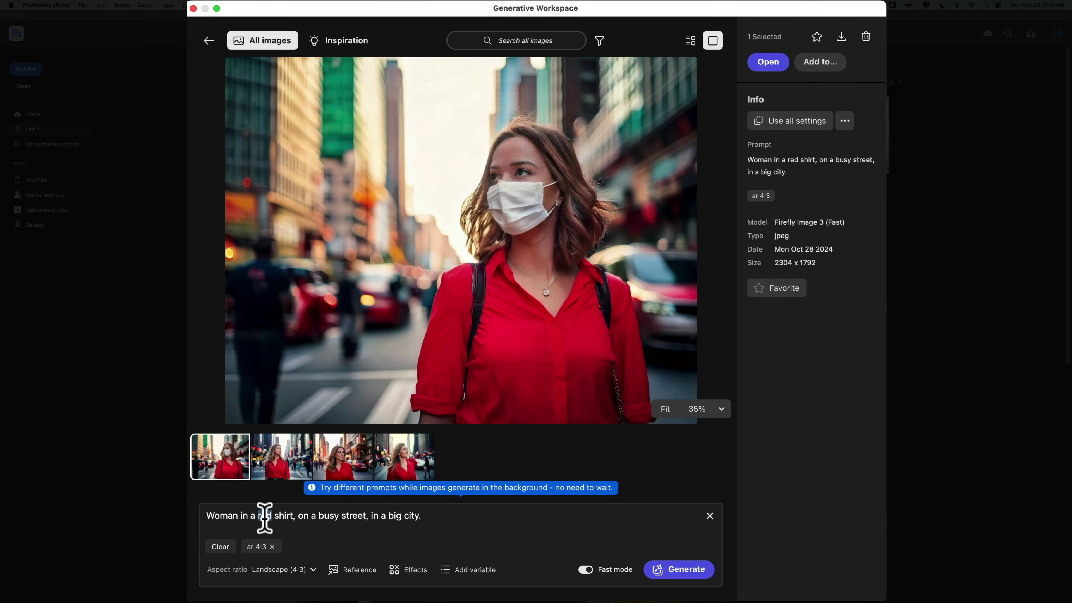
left_click(451, 570)
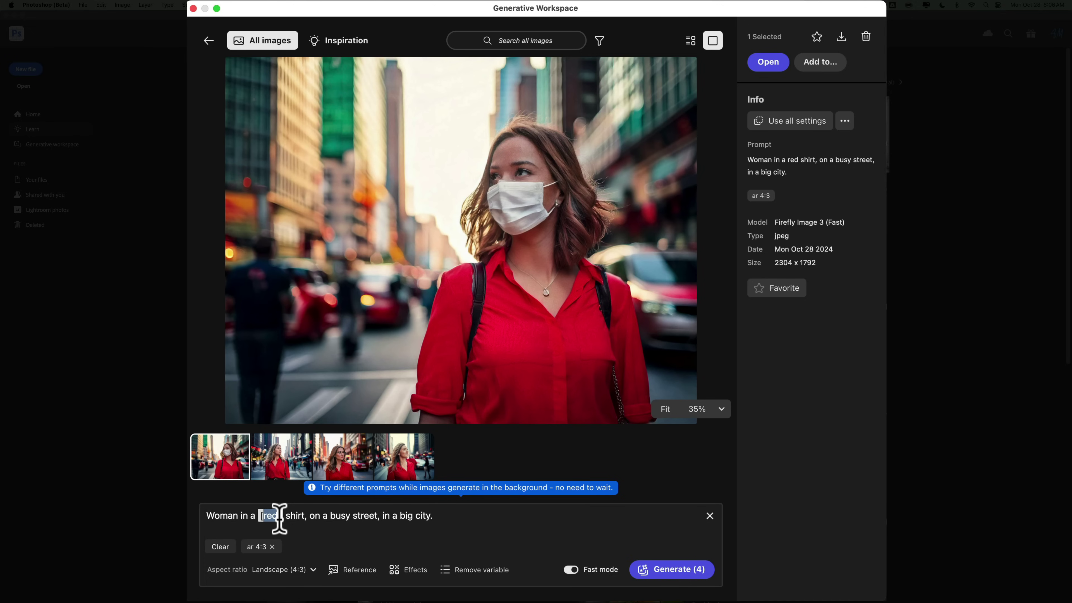
left_click(303, 531)
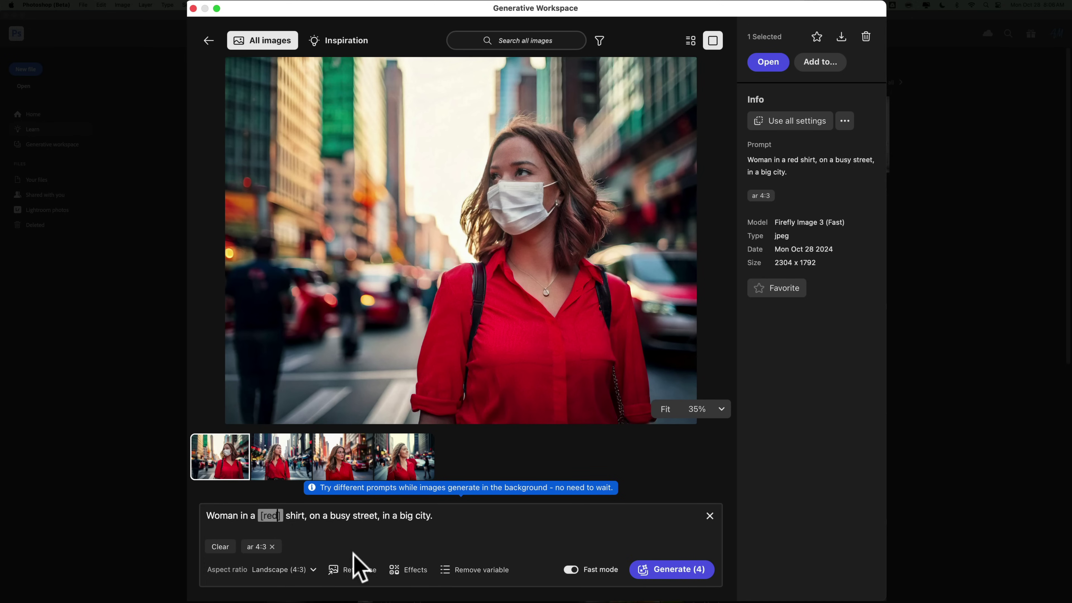
type(", b")
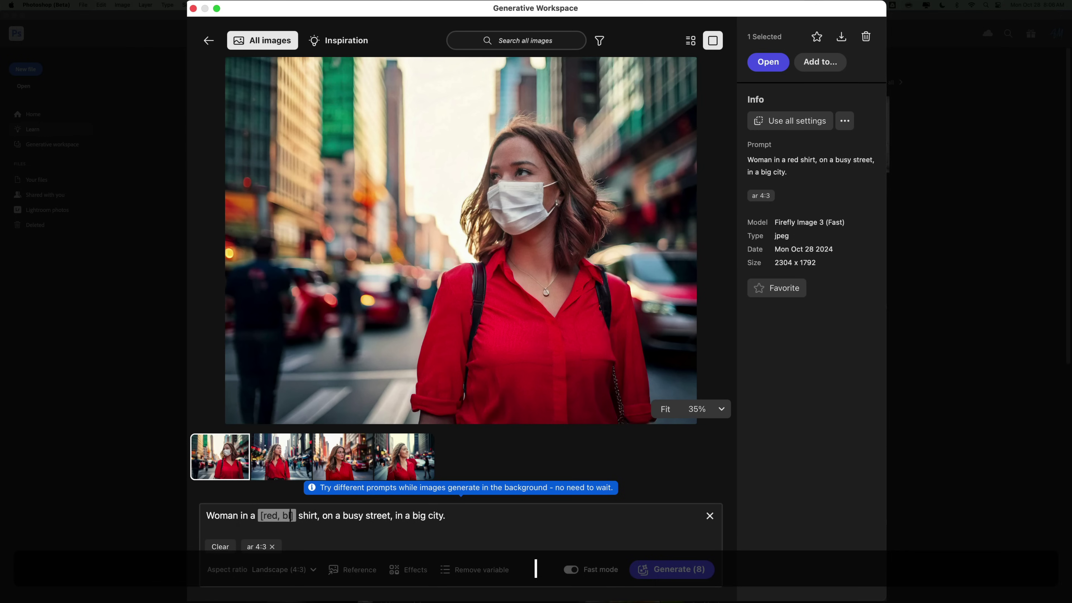
type("ue")
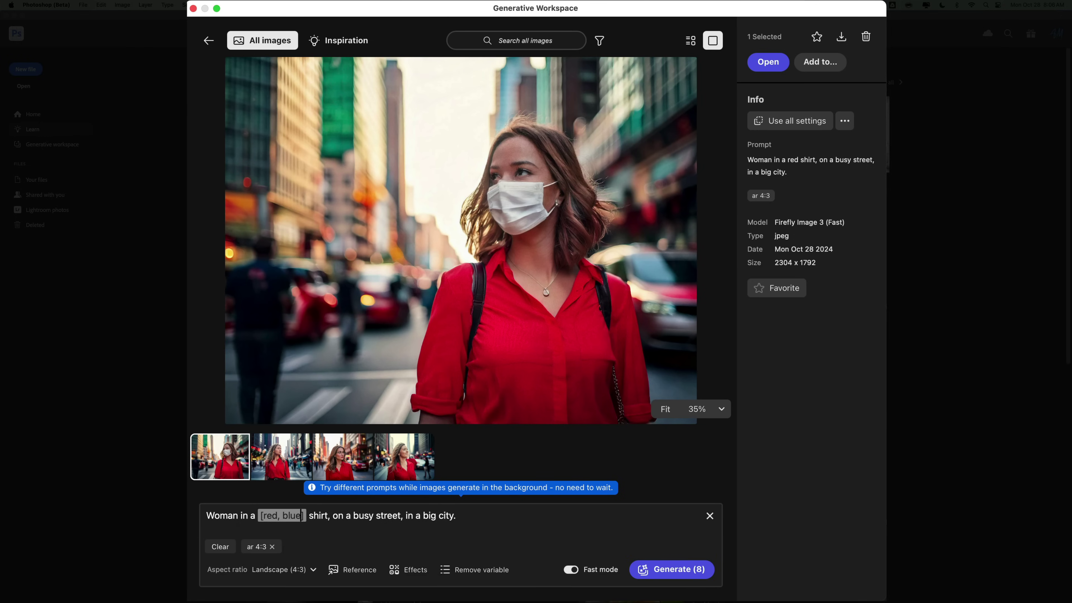
type(", ")
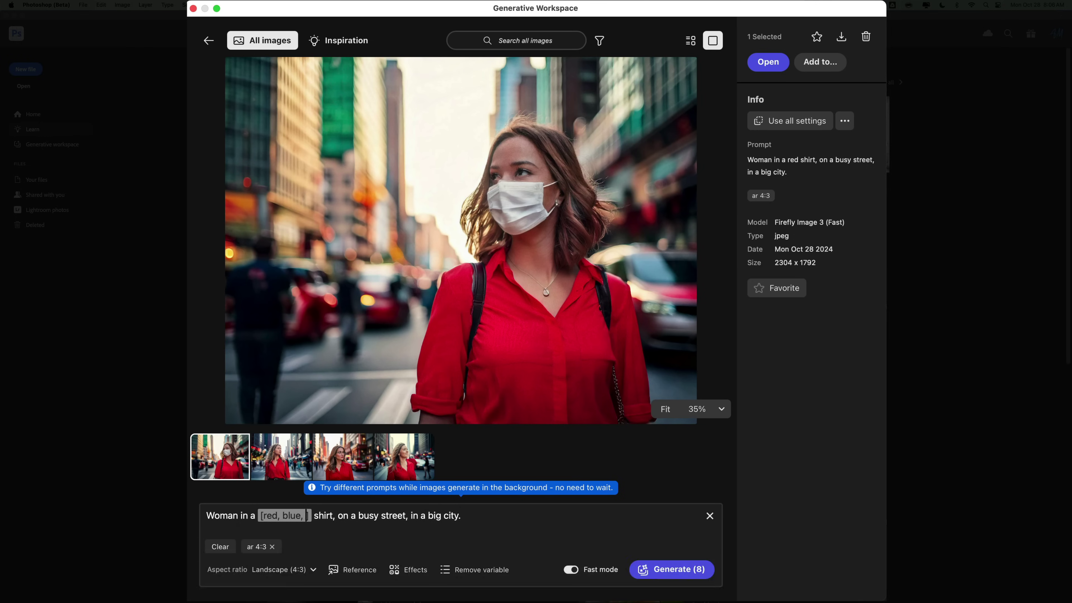
type("pink")
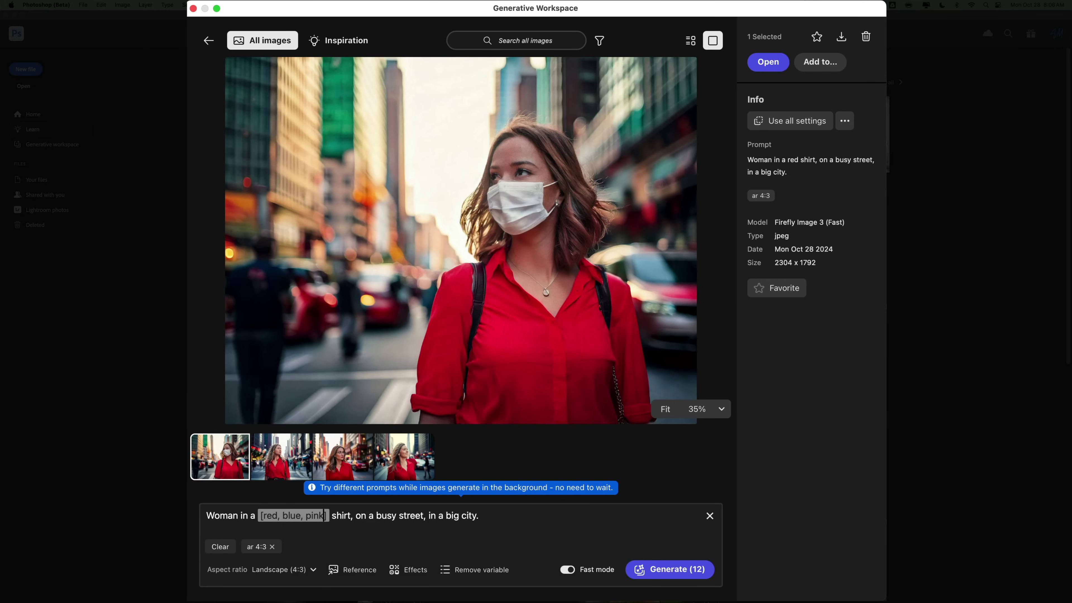
double_click(269, 515)
type("green")
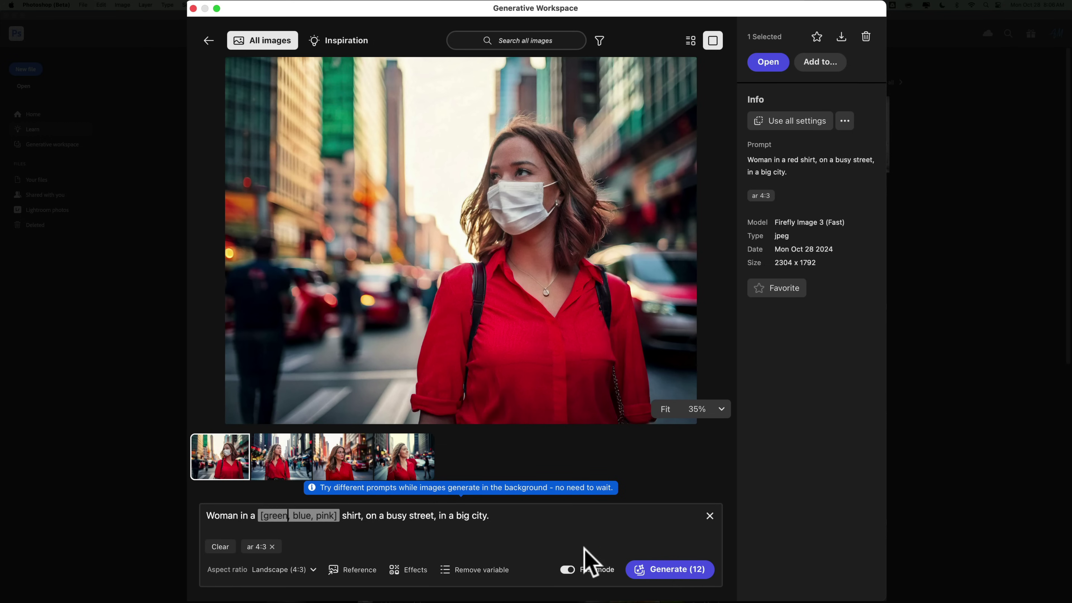
- Generate the twelve shirt-colour images and view the green-shirt results full size
left_click(676, 570)
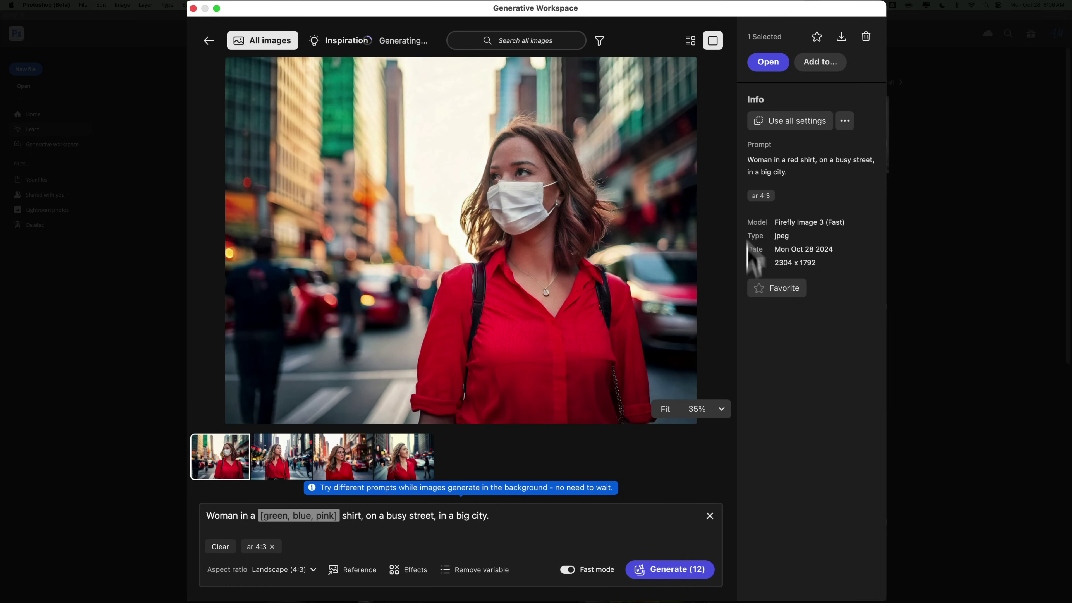
left_click(690, 40)
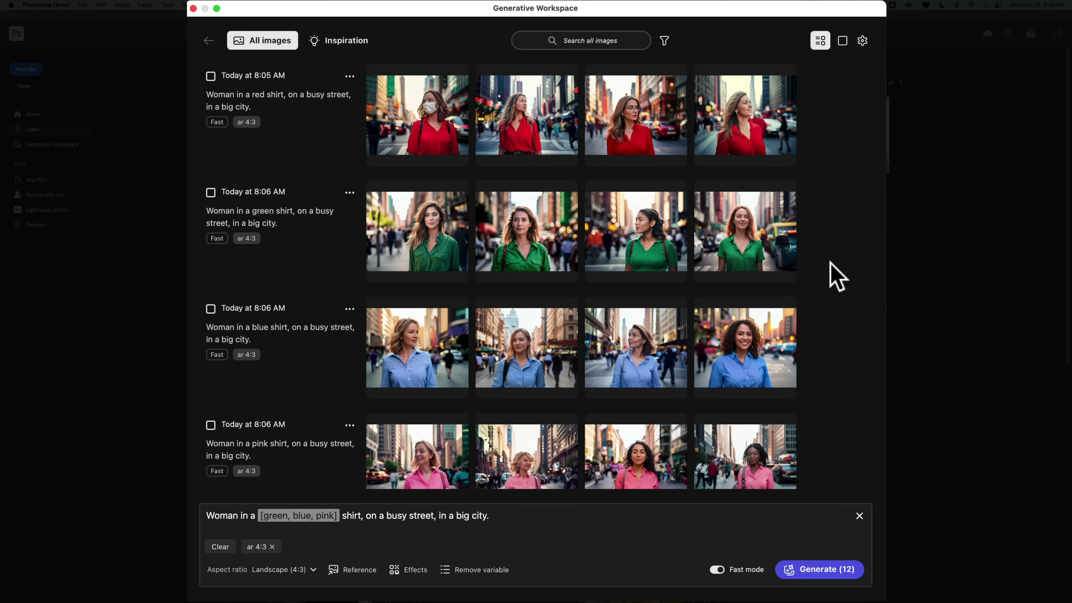
scroll(478, 335, "down", 1)
scroll(479, 332, "up", 1)
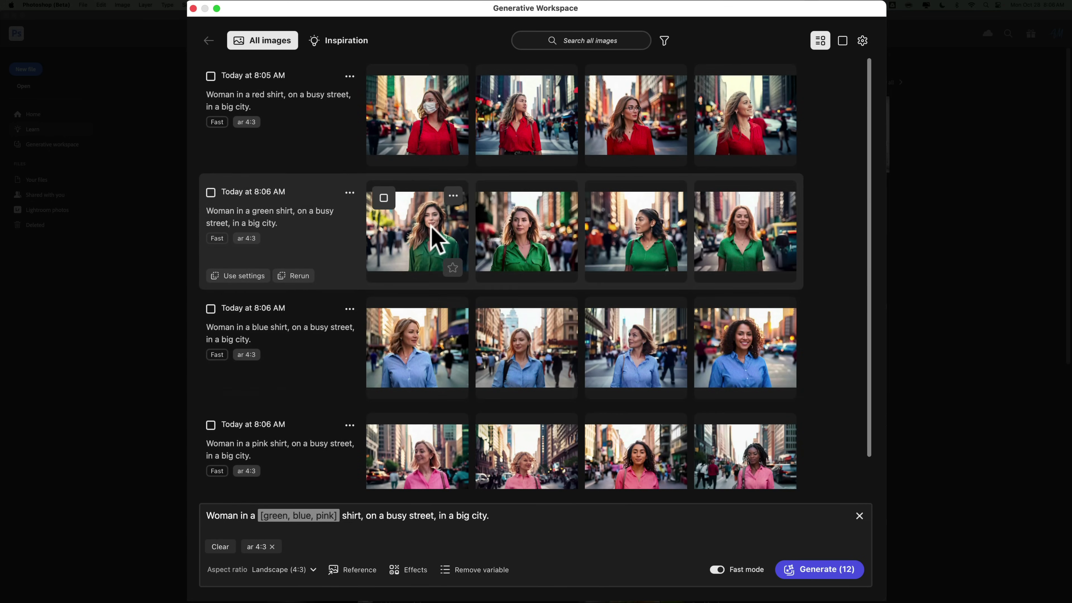
left_click(431, 228)
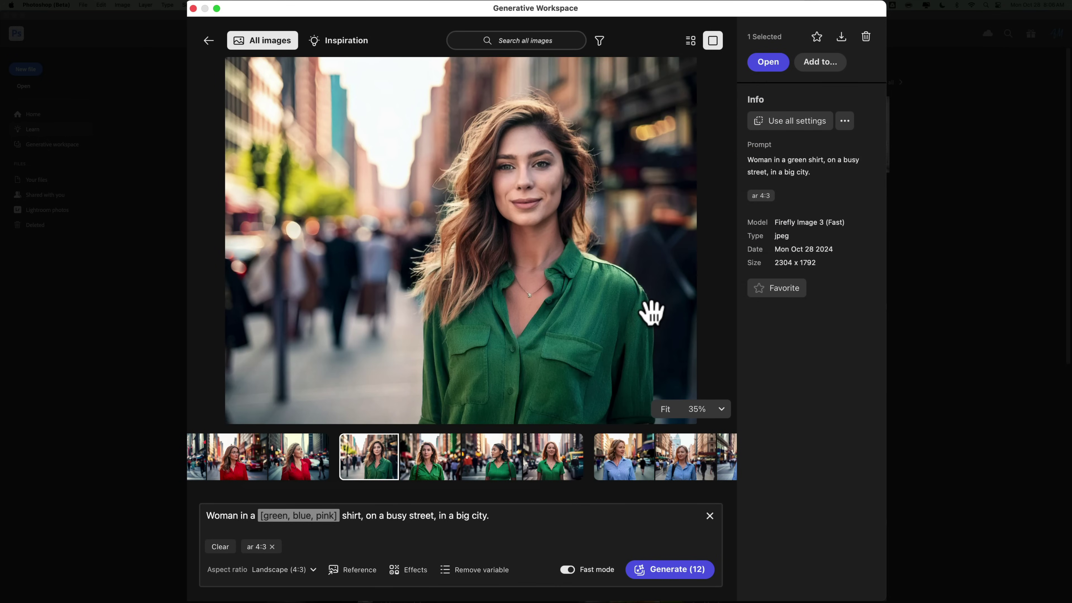
key("Right")
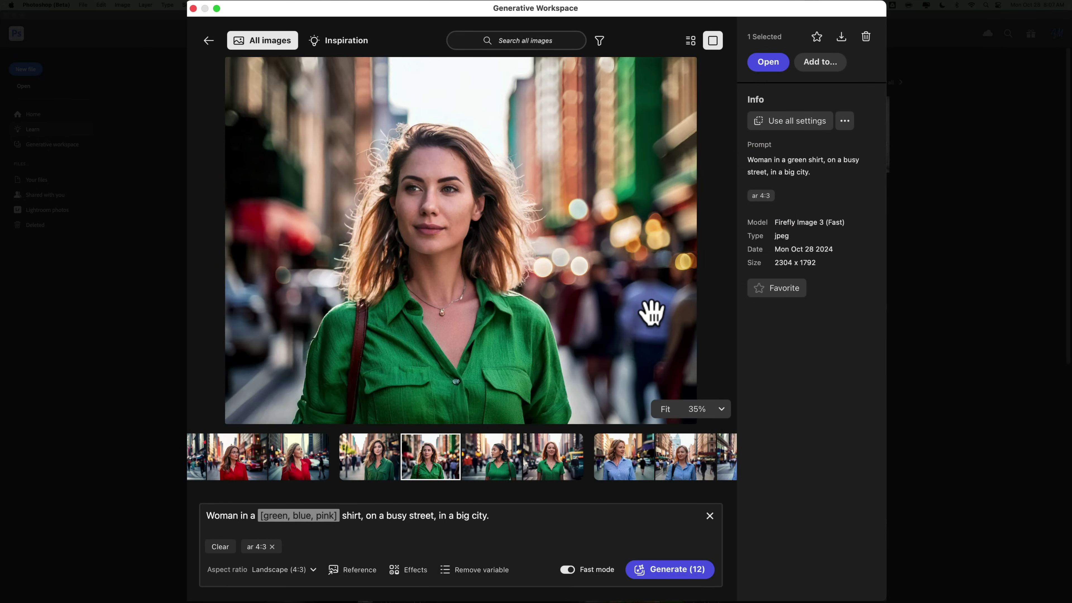
key("Right")
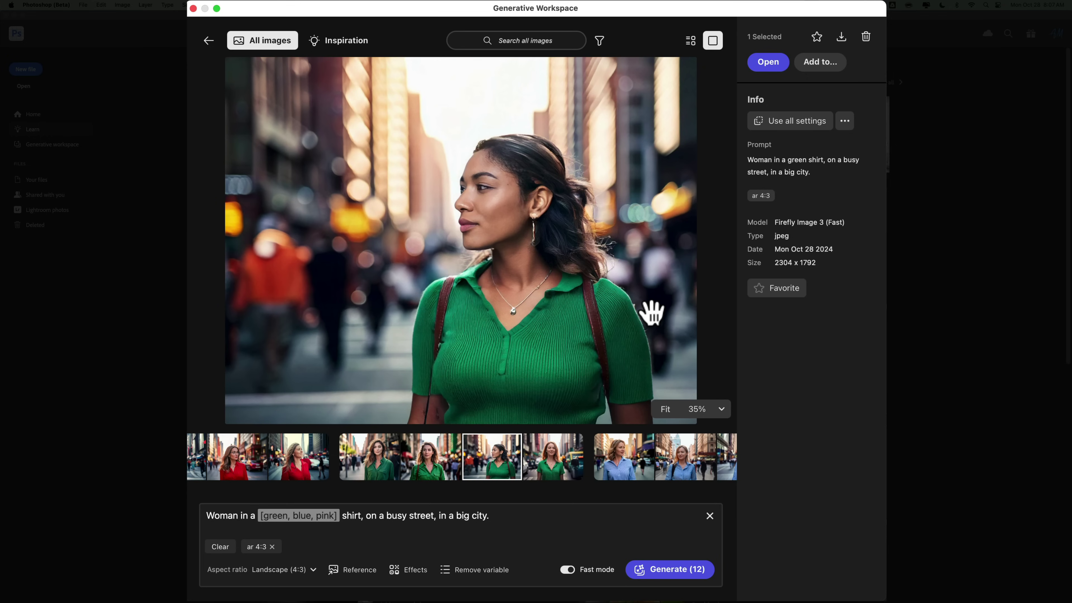
- Step through the blue-shirt images and on into the pink-shirt results
key("Right")
key("Right")
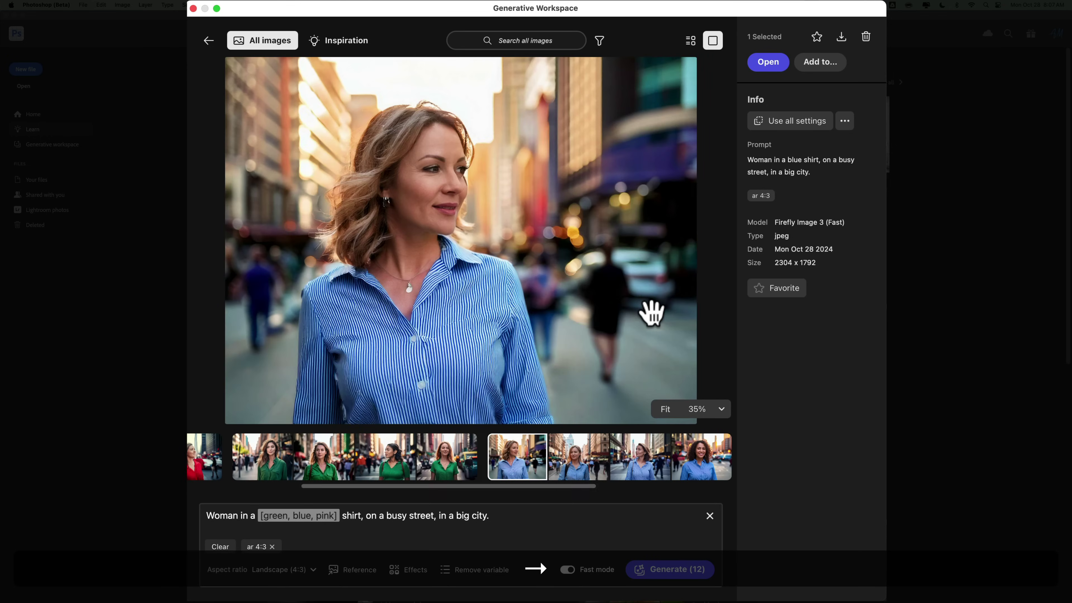
key("Right")
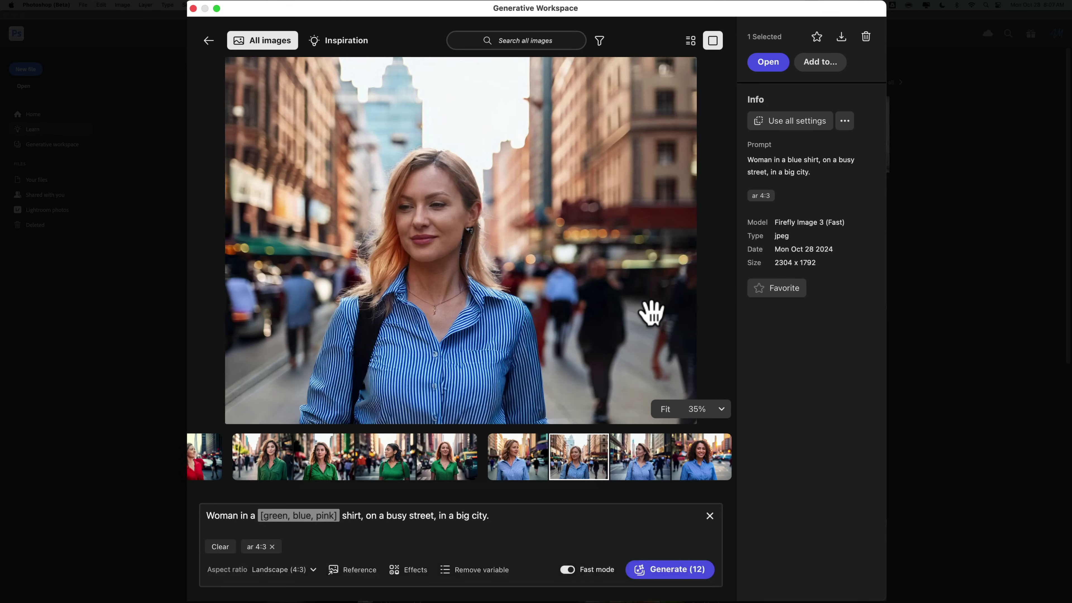
key("Right")
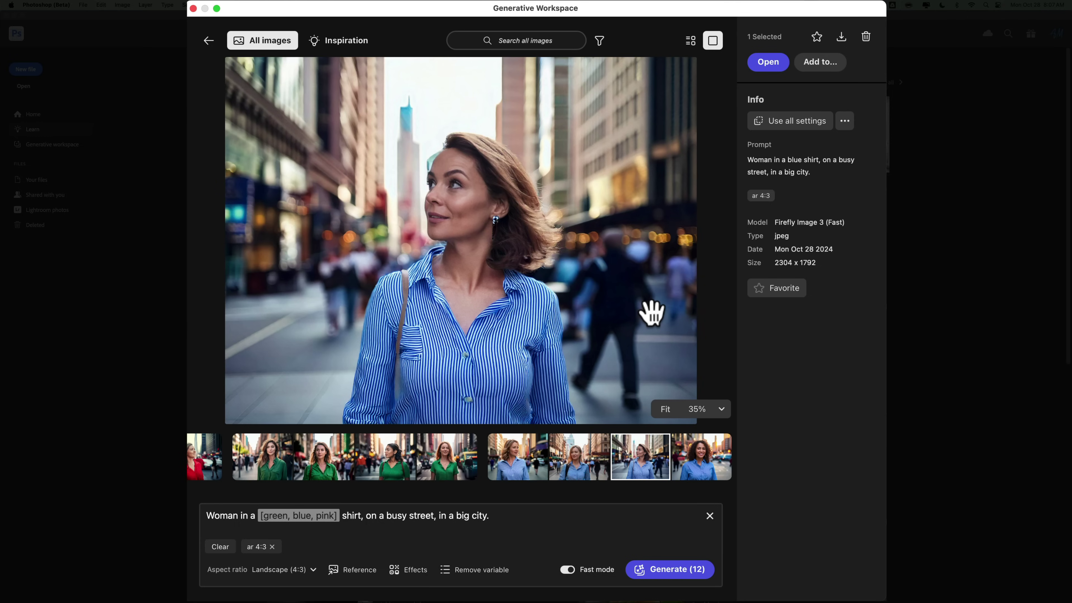
key("Left")
key("Right")
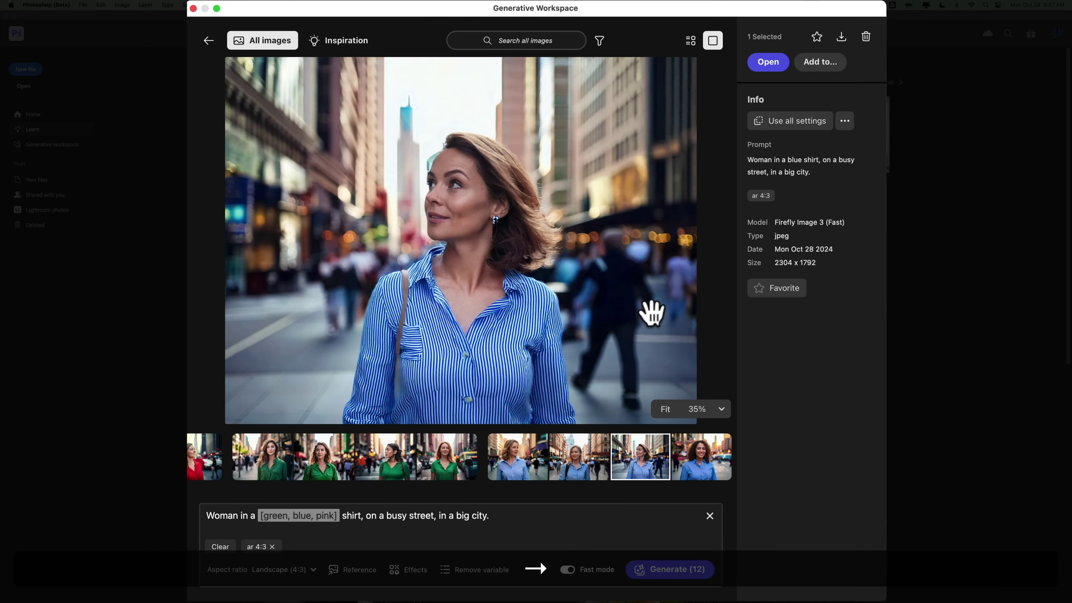
key("Right")
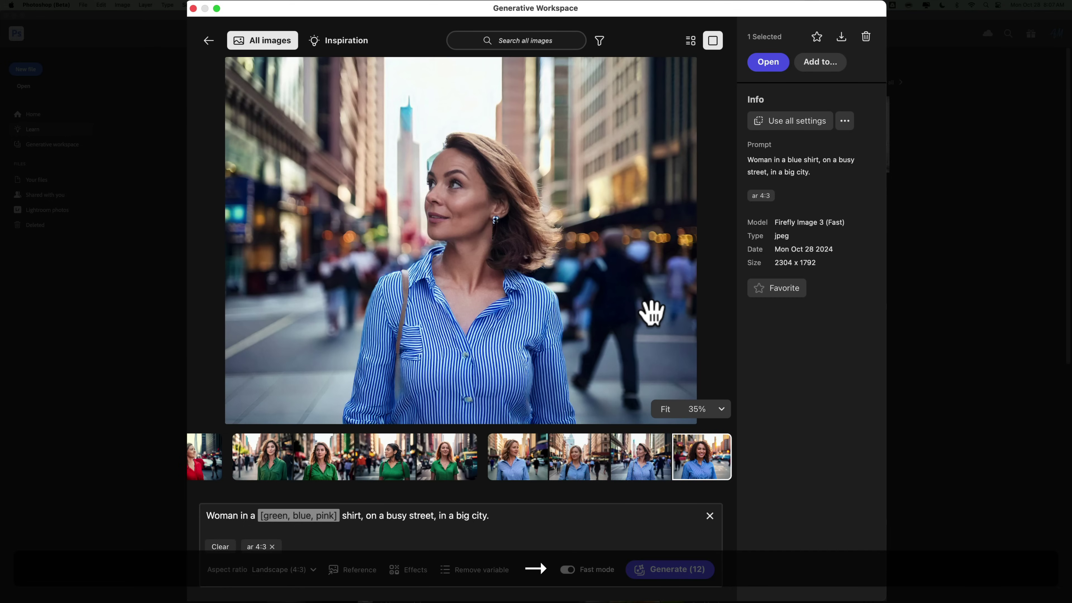
key("Right")
key("Right")
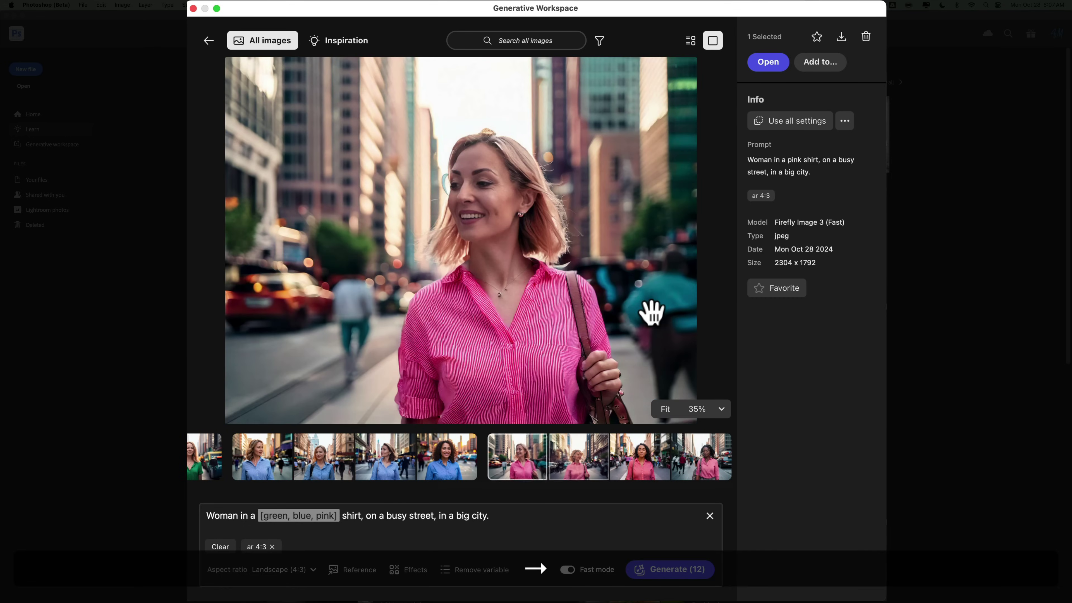
key("Right")
key("Right")
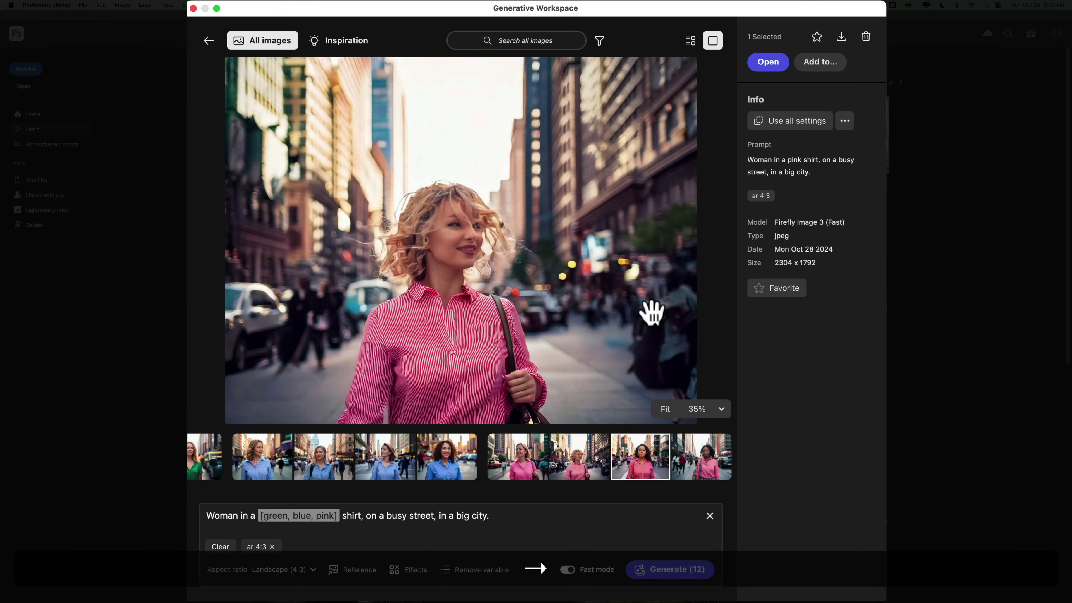
key("Right")
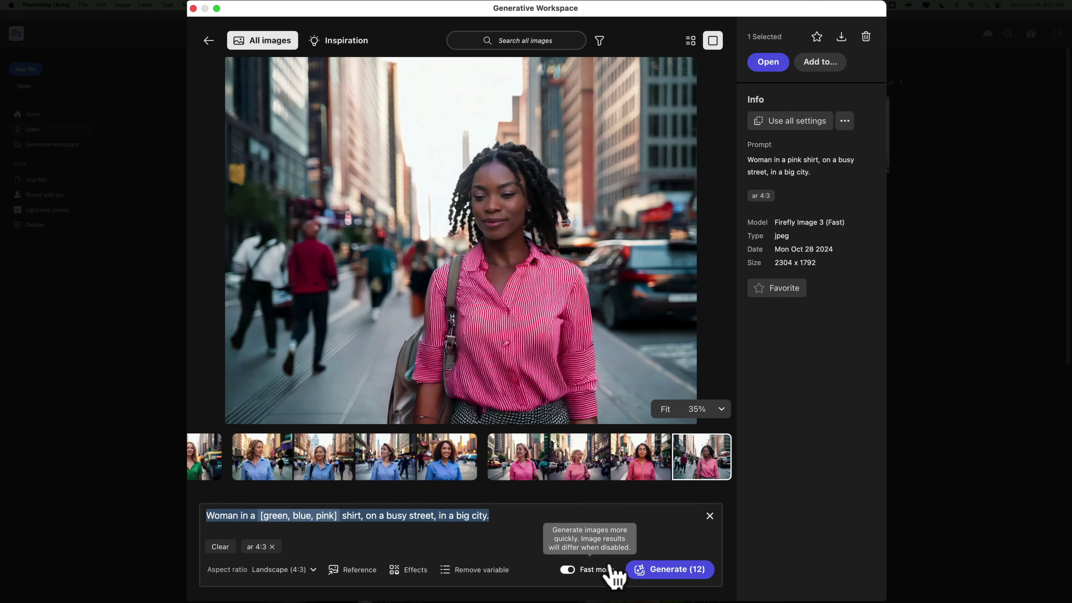
- Replace the prompt with 'Woman in a cafe, drinking coffee'
key("shift")
type("Wo")
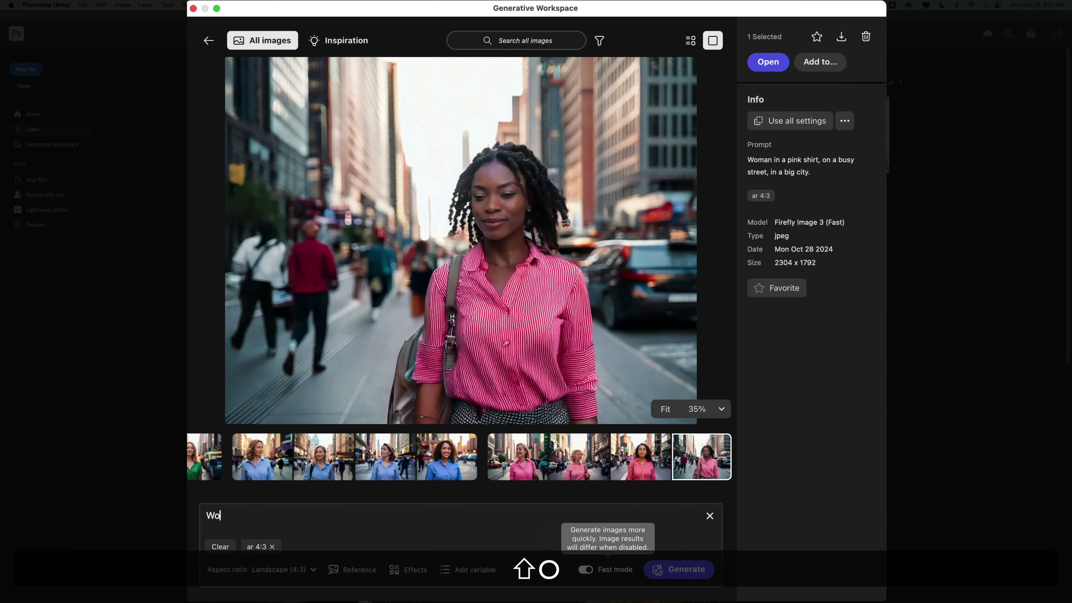
key("BackSpace")
type("oman in a cafe")
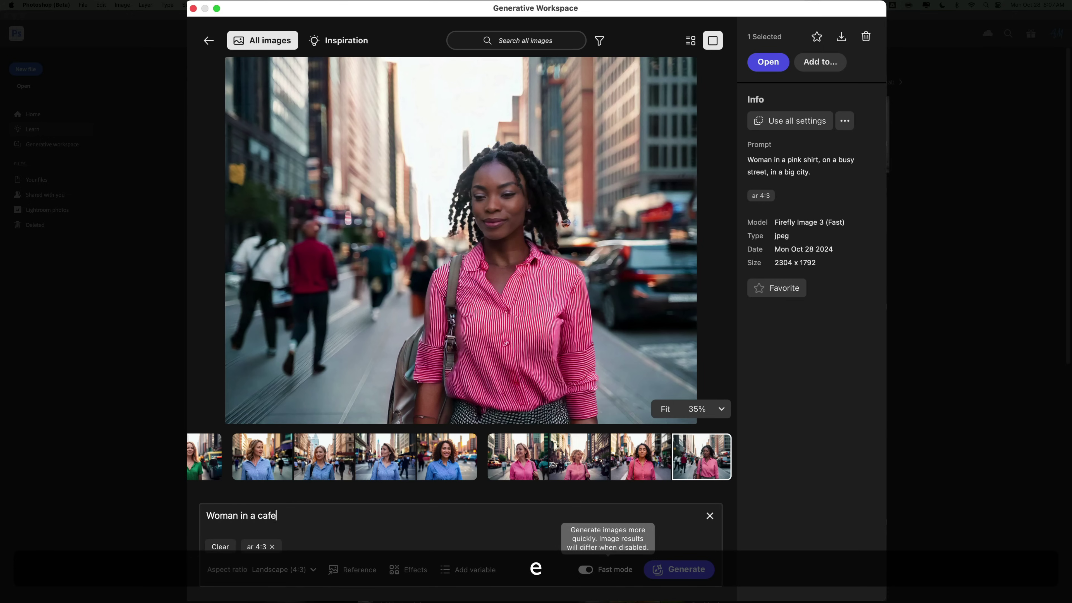
type(", drink")
key("BackSpace")
type("nk")
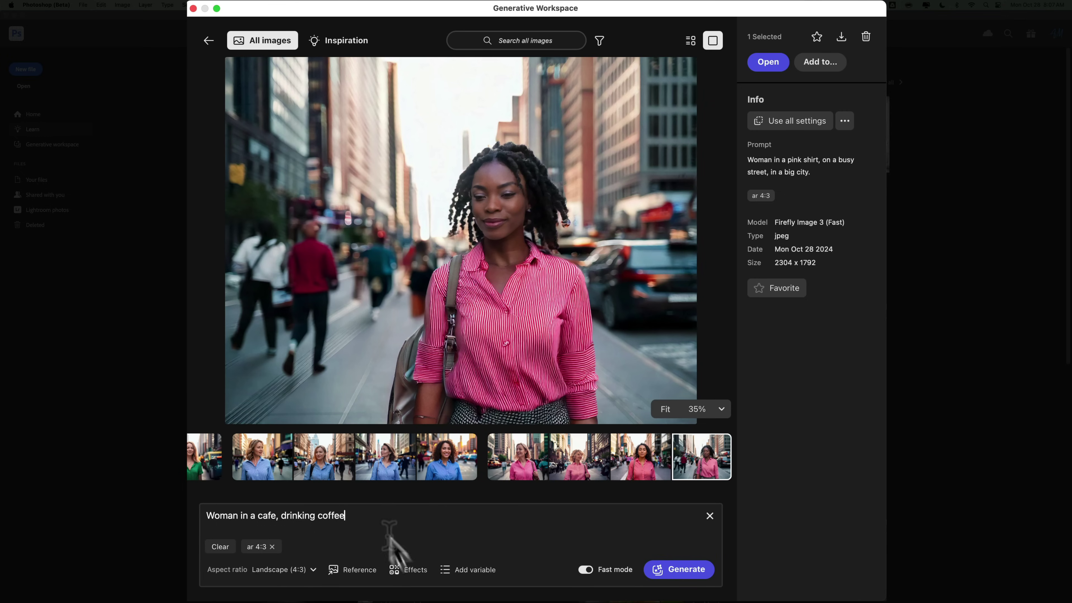
- Set the content type to Photo and browse the Movements, Themes, Techniques, Effects, Materials and Concepts styles
left_click(408, 574)
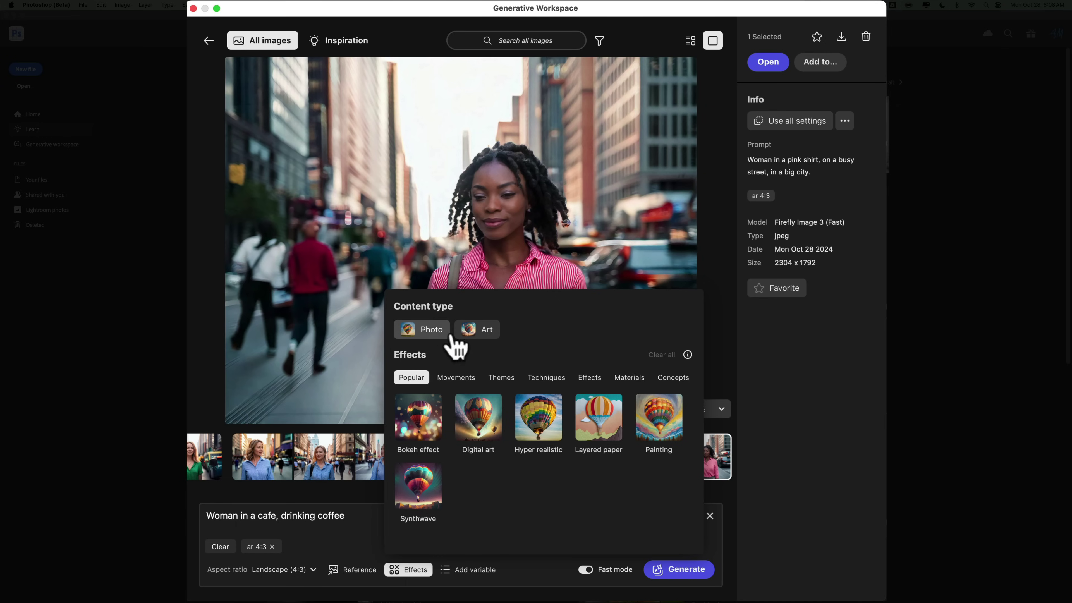
left_click(439, 333)
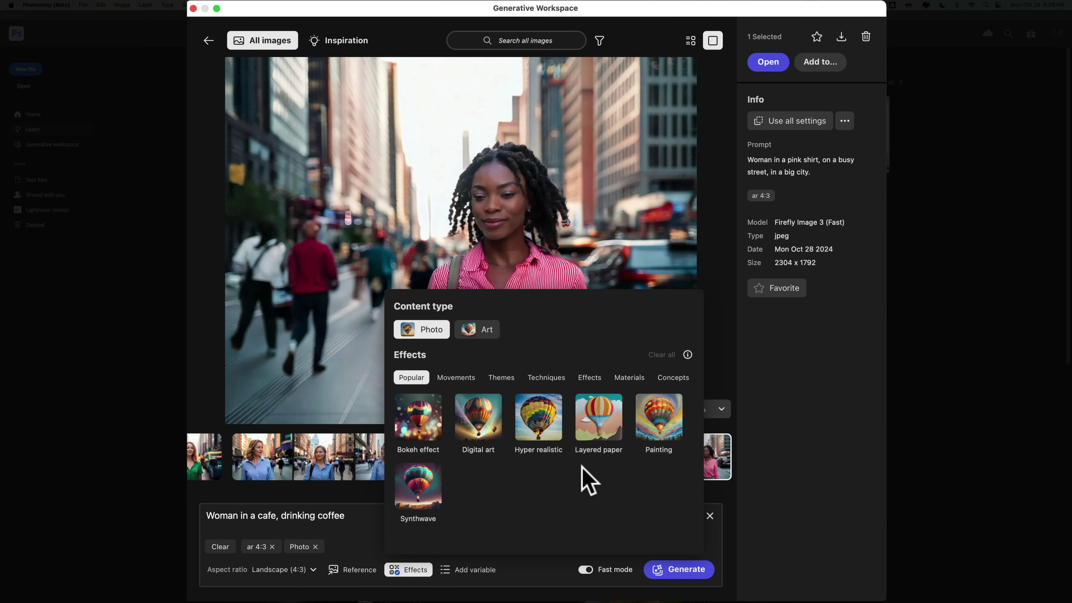
left_click(446, 379)
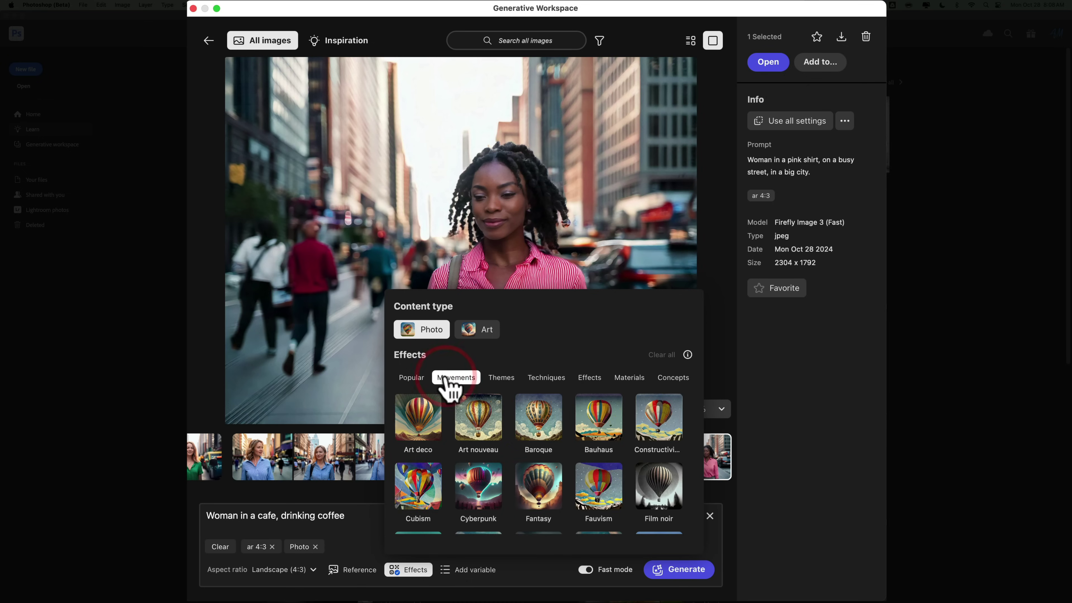
scroll(563, 433, "down", 2)
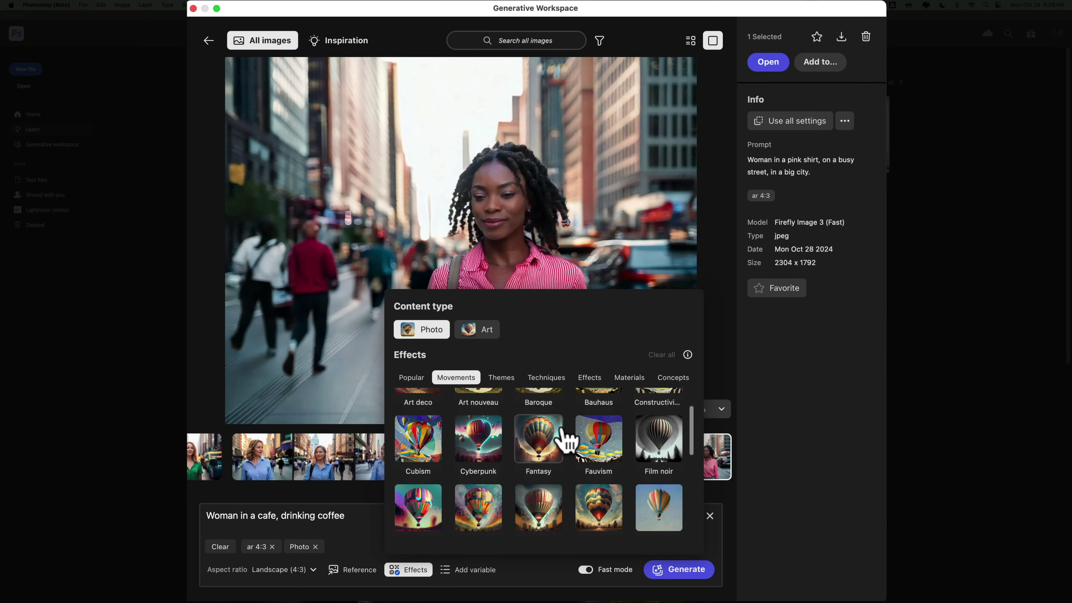
scroll(563, 439, "up", 3)
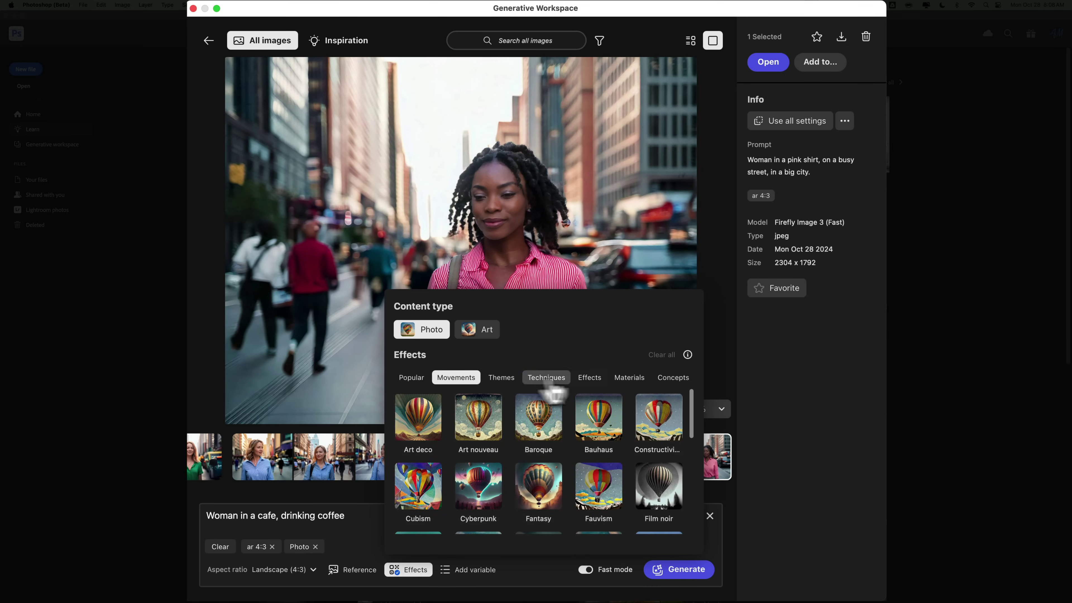
left_click(507, 380)
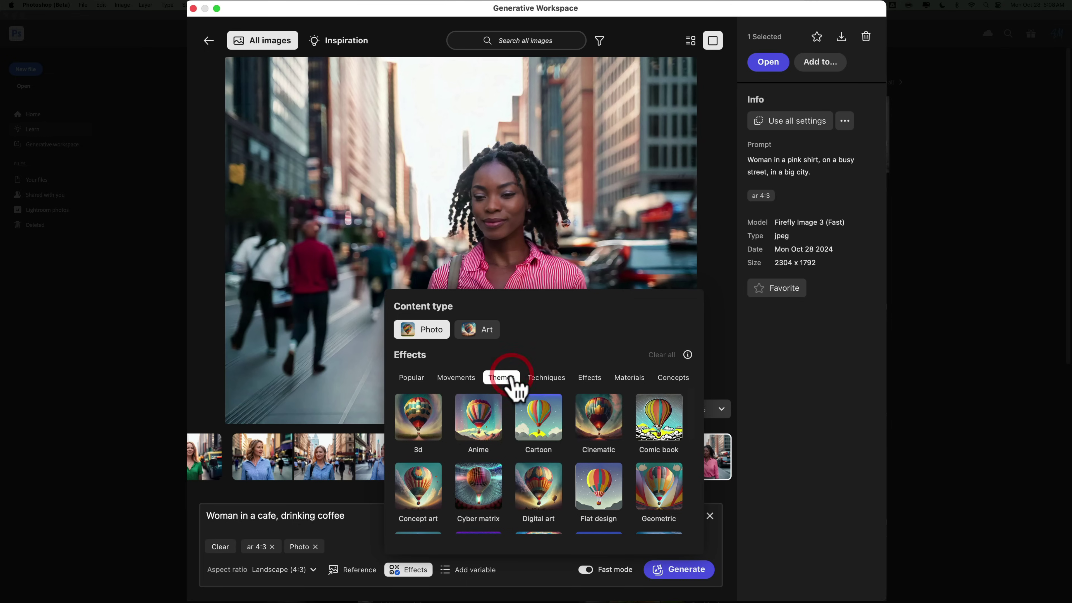
left_click(547, 379)
left_click(589, 378)
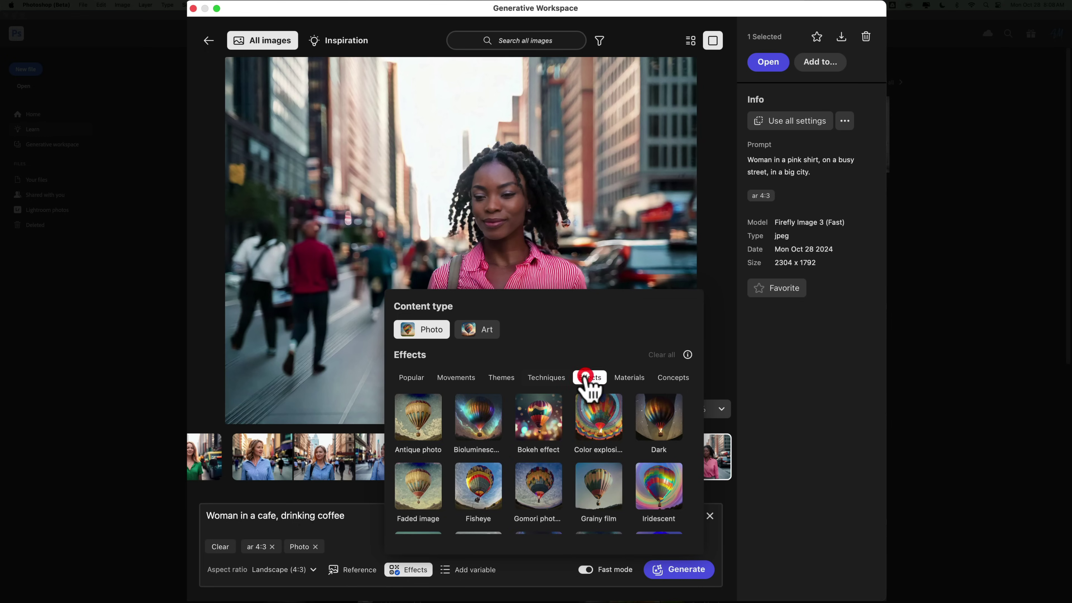
left_click(624, 379)
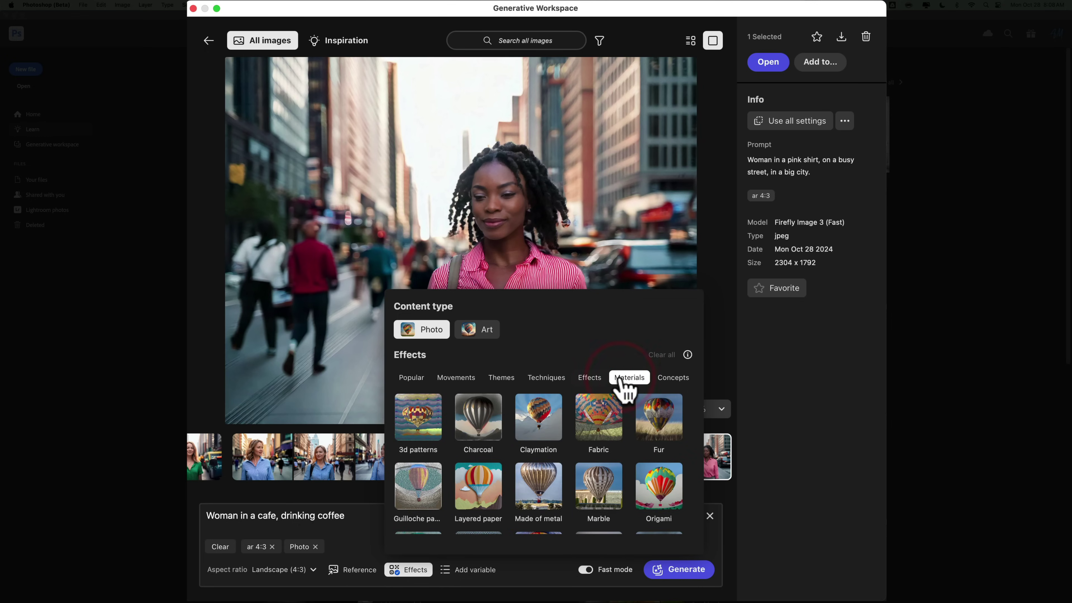
left_click(673, 378)
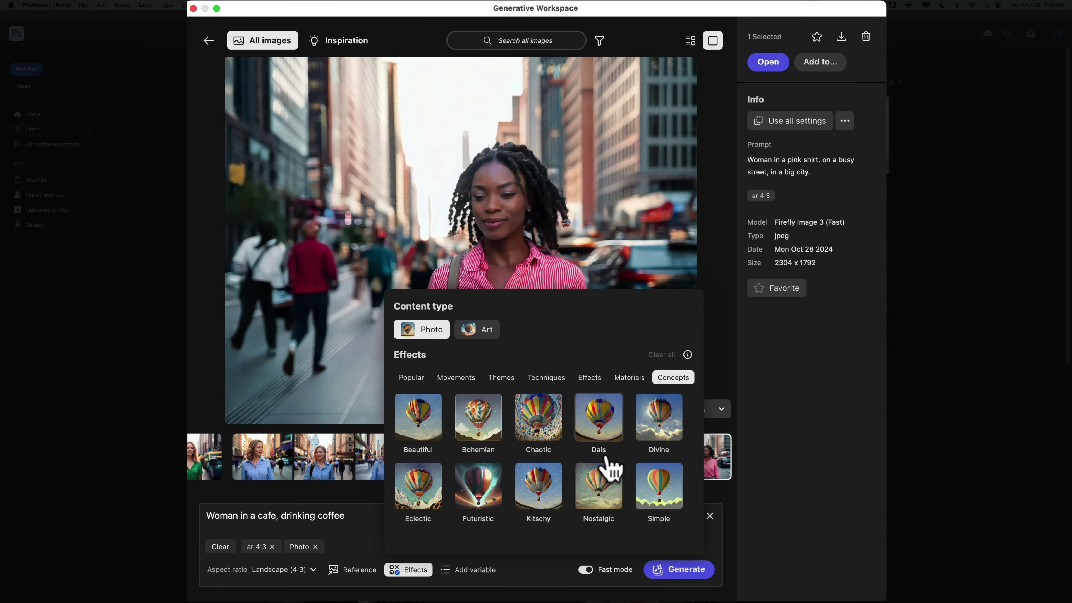
left_click(455, 378)
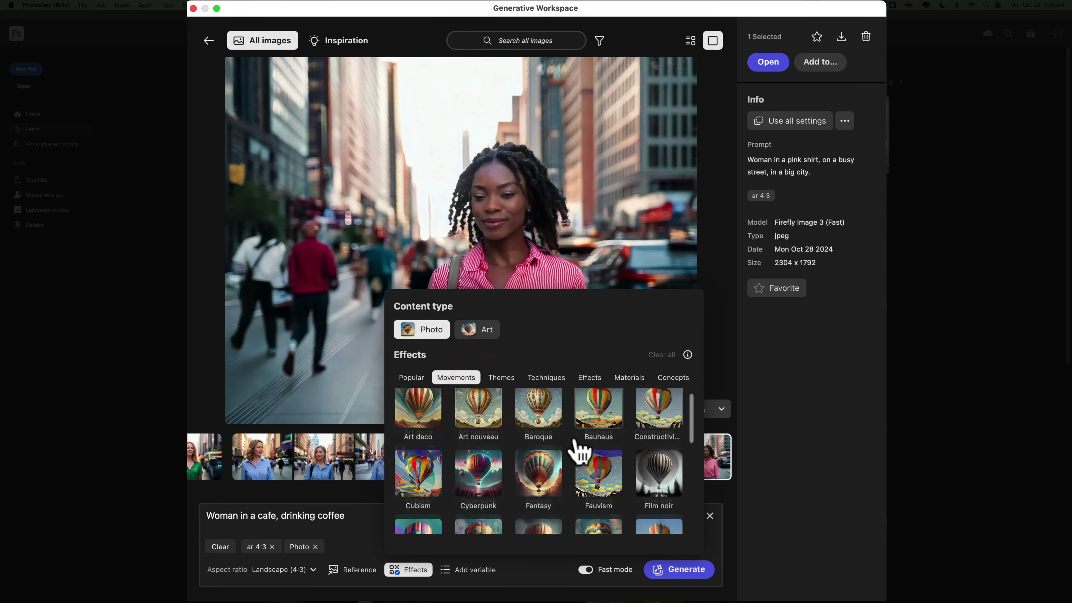
- Add the Impressionism effect from the Movements styles to the prompt
scroll(576, 450, "down", 3)
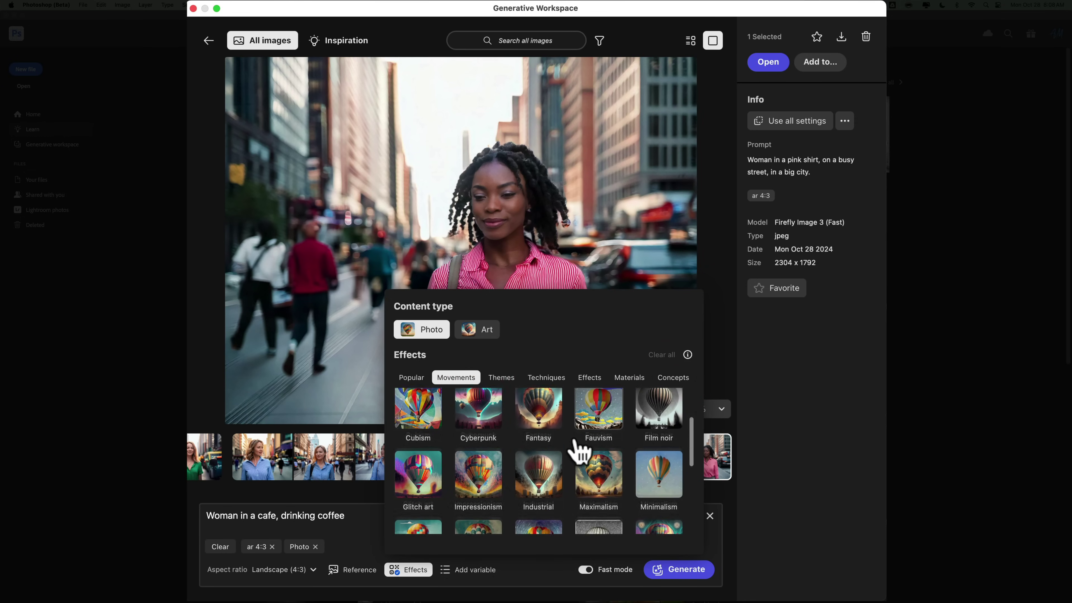
scroll(580, 451, "down", 2)
scroll(577, 443, "down", 1)
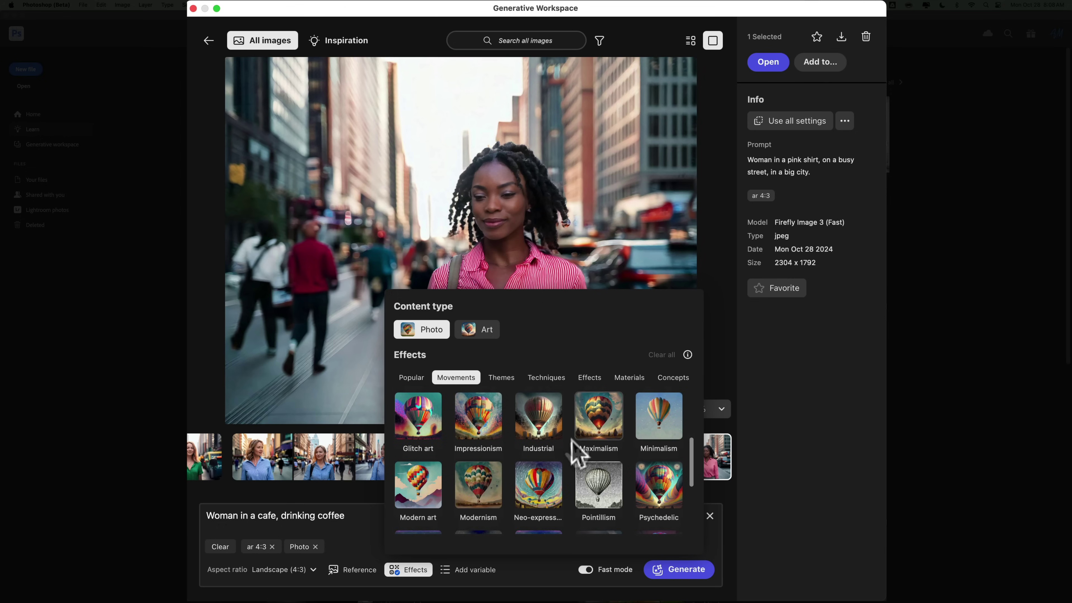
left_click(488, 426)
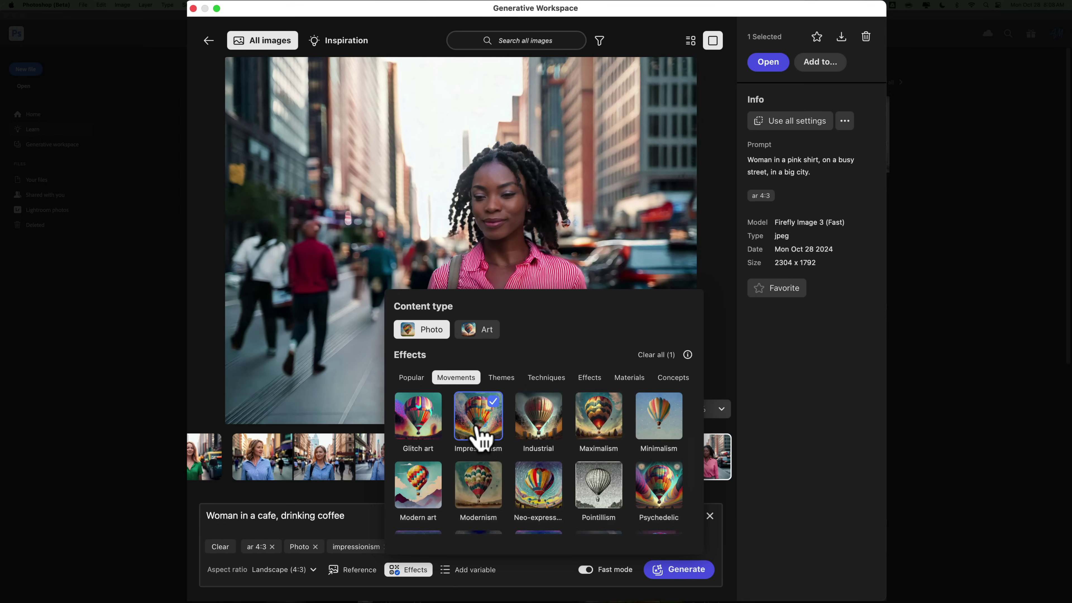
scroll(484, 439, "up", 3)
scroll(488, 436, "down", 4)
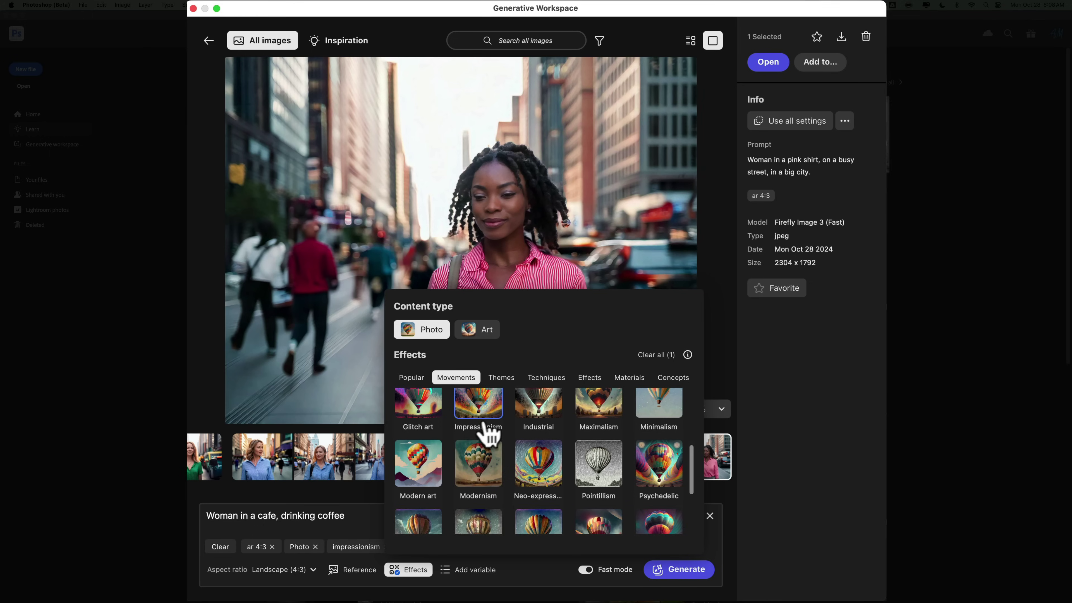
scroll(490, 435, "up", 2)
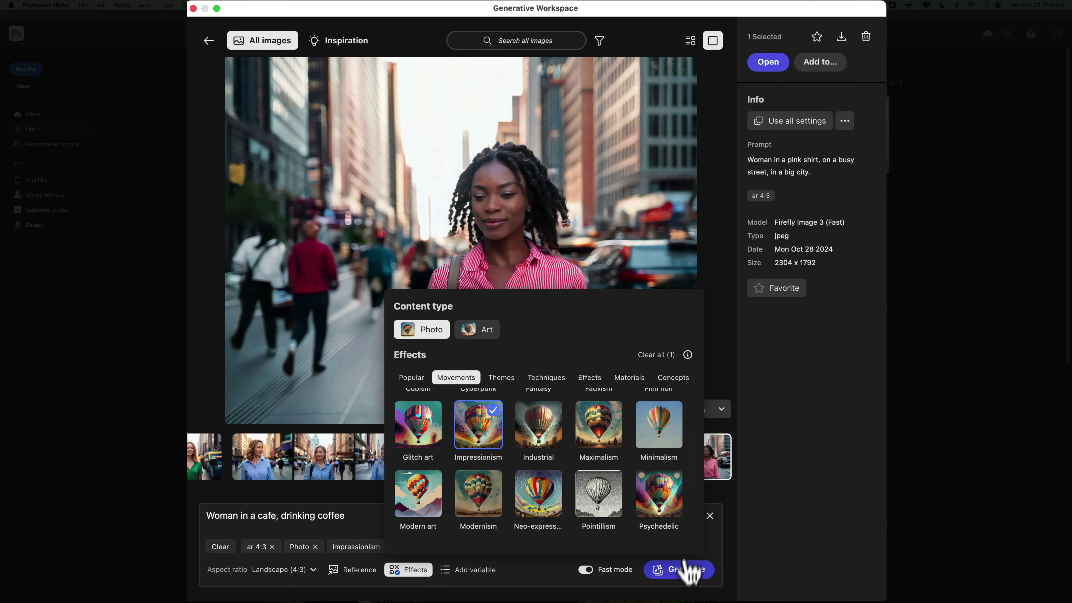
left_click(409, 570)
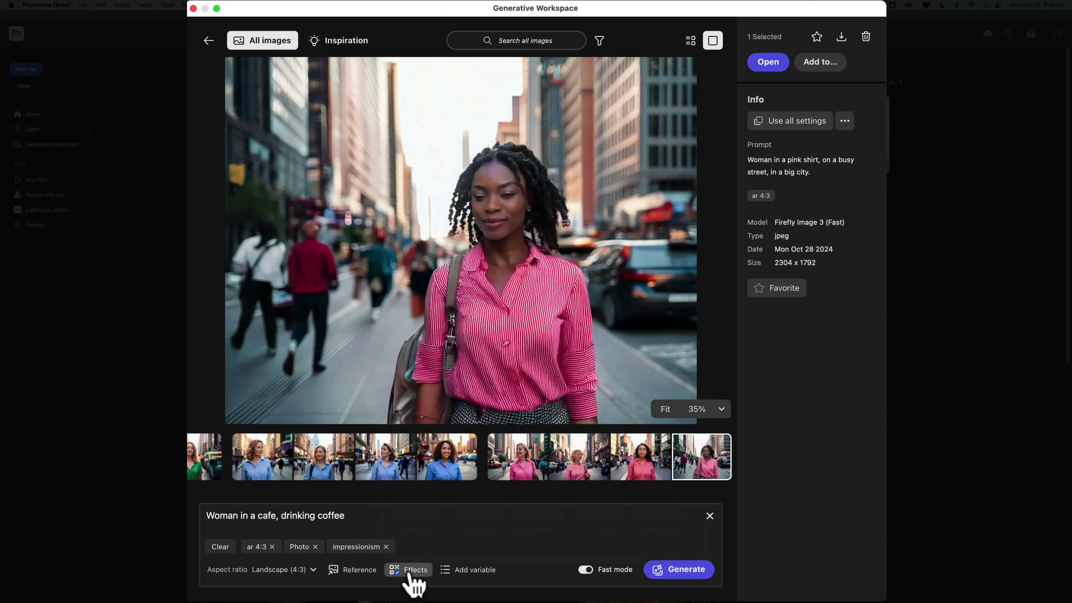
- Generate four impressionist cafe images and view them one by one up to the fourth
left_click(698, 569)
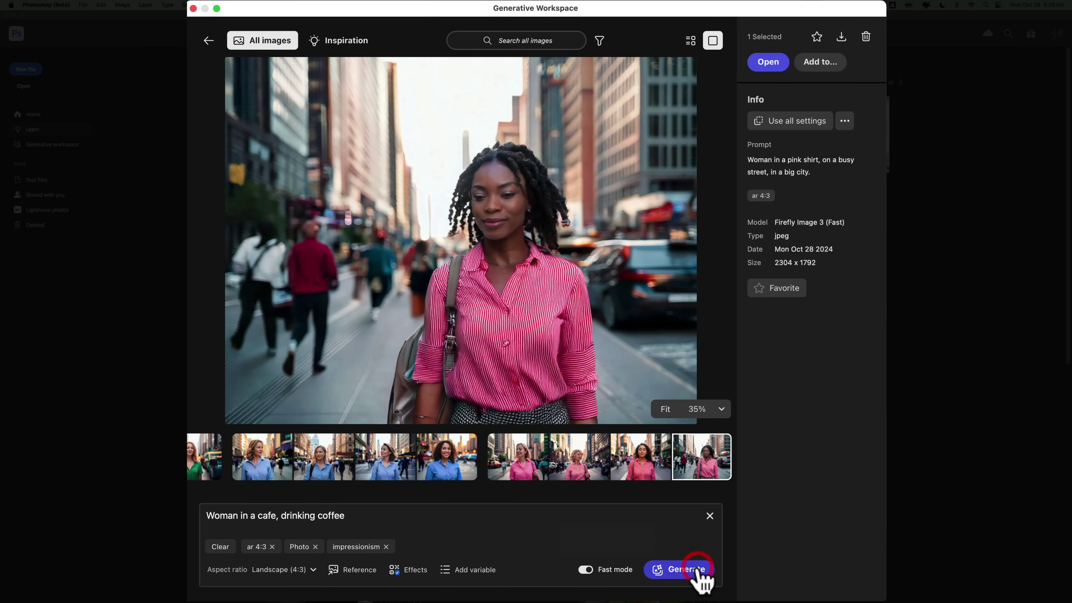
left_click(688, 42)
scroll(686, 161, "down", 2)
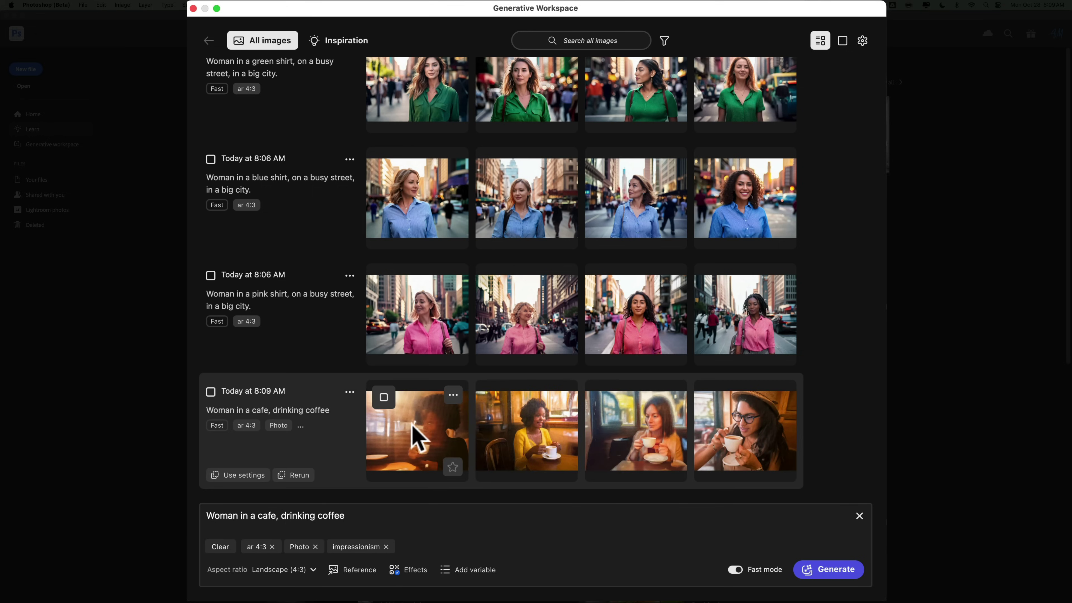
left_click(421, 424)
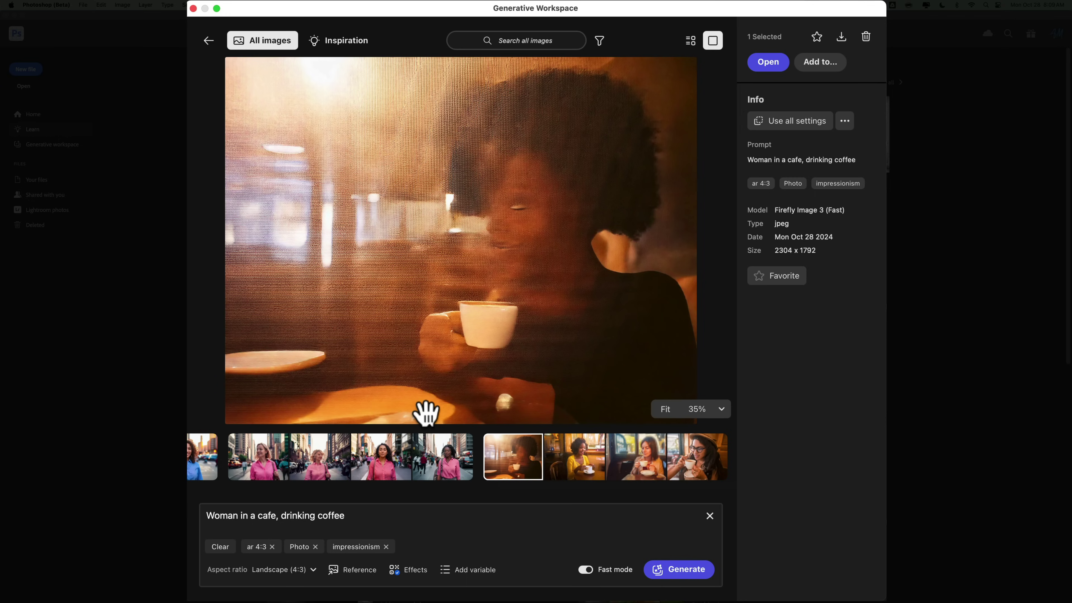
key("Right")
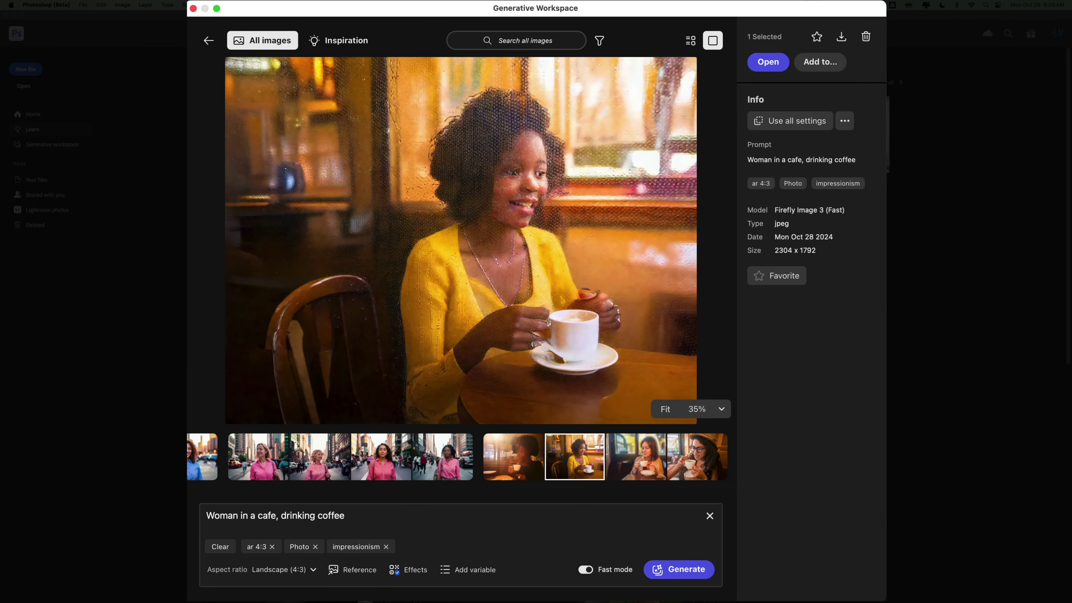
key("Right")
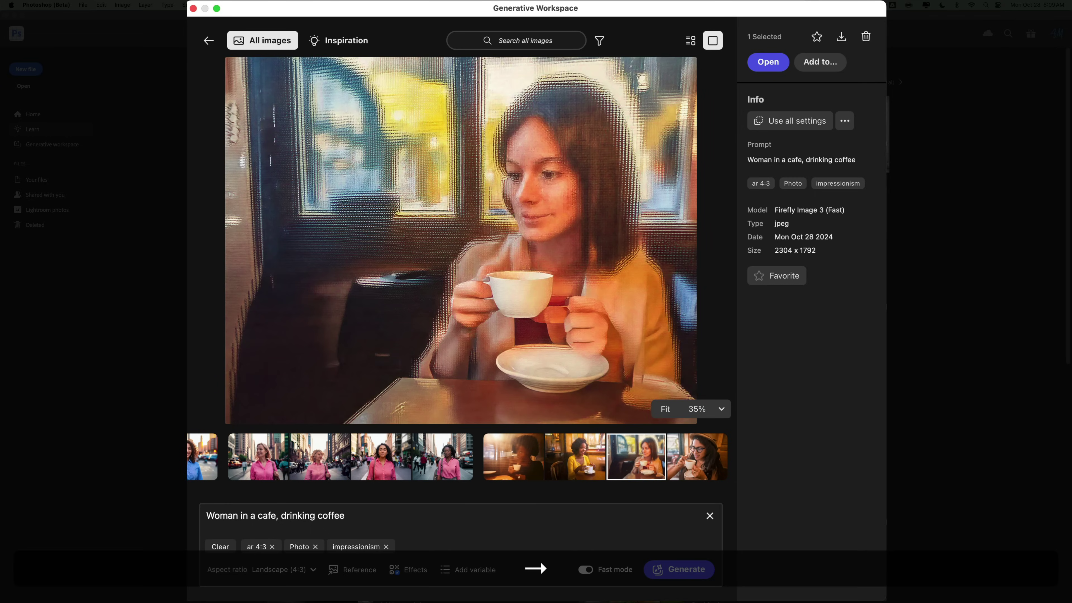
key("Right")
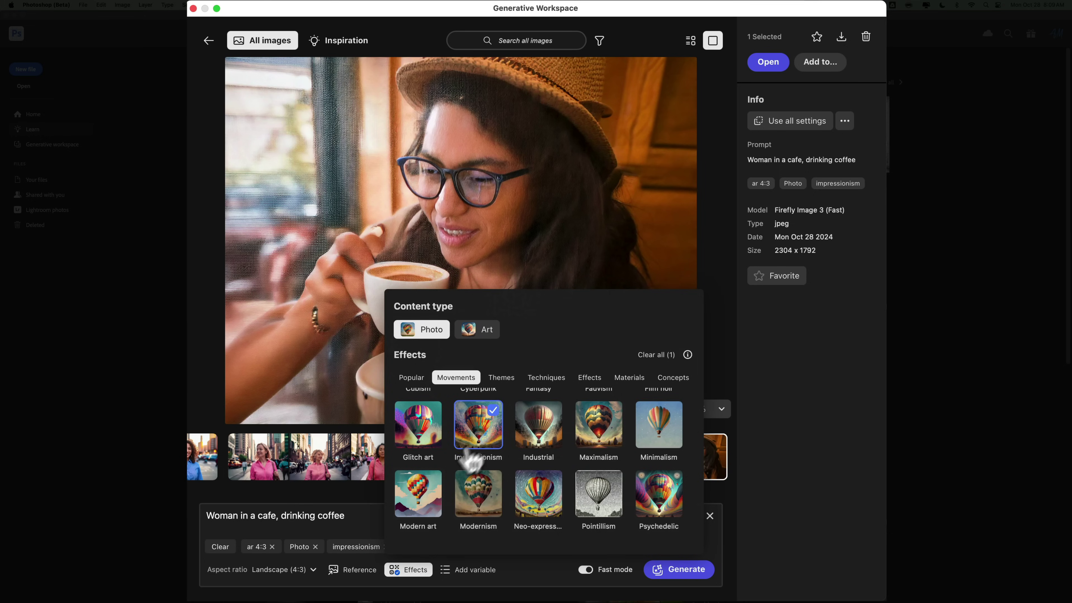
- Clear the Impressionism effect and deselect the Photo content type, keeping only ar 4:3
left_click(651, 354)
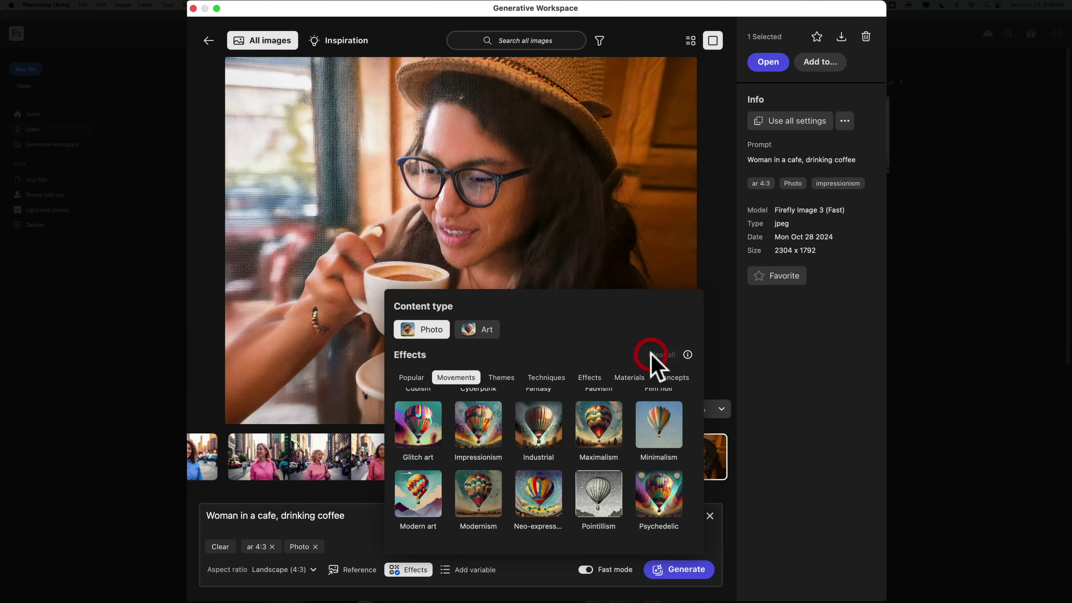
left_click(516, 568)
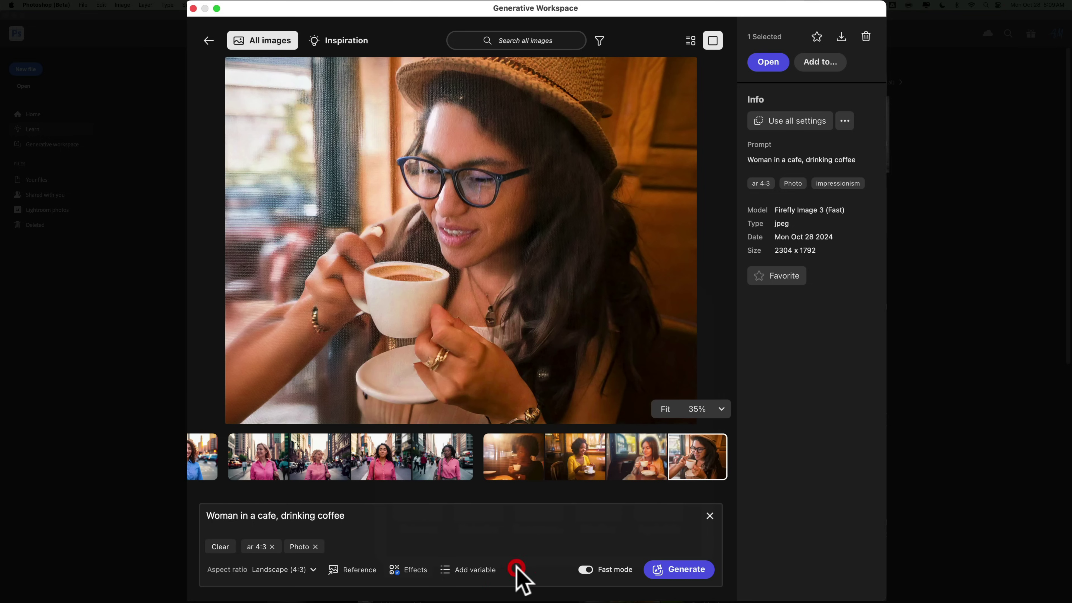
left_click(424, 570)
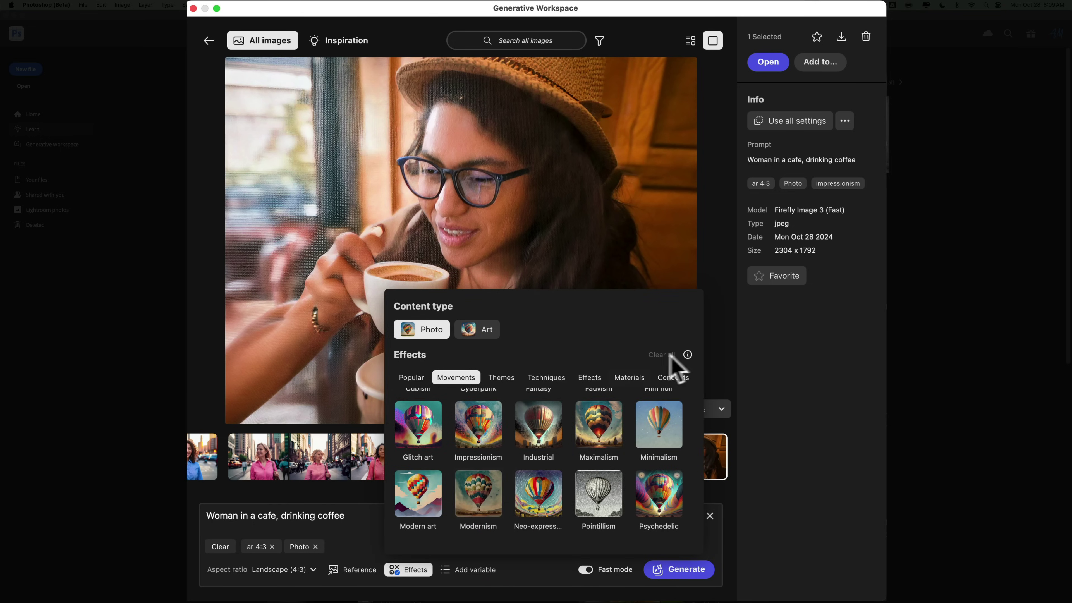
left_click(424, 332)
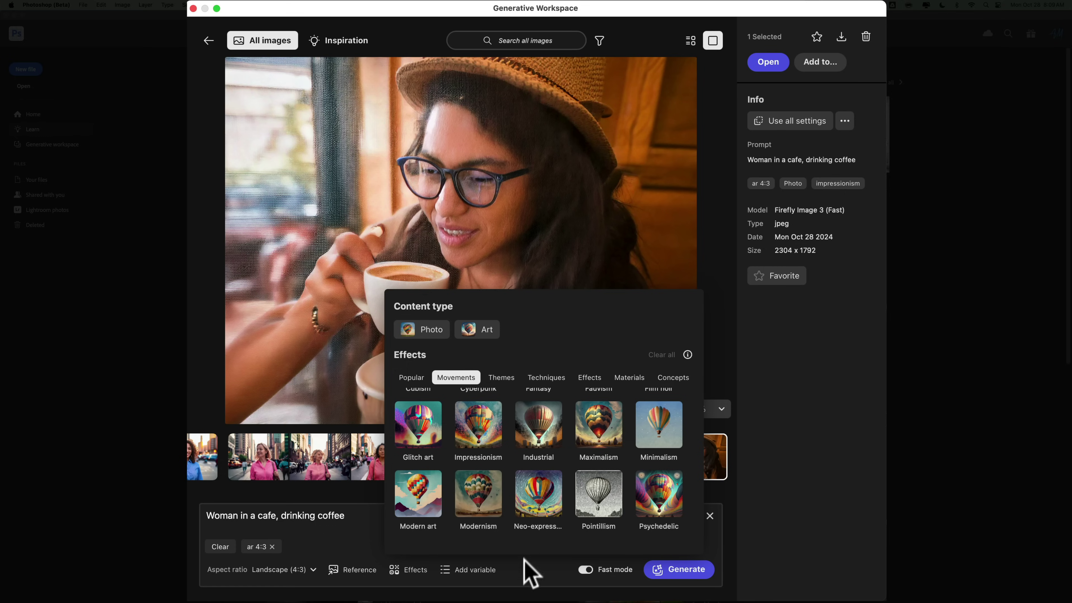
left_click(490, 567)
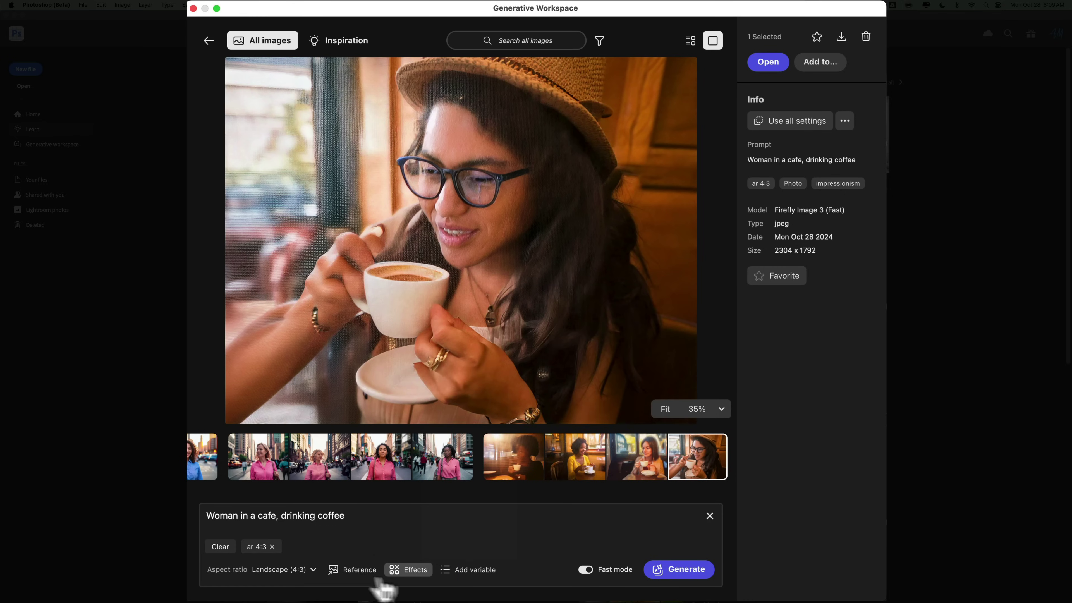
- Upload AdobeStock_179025987.jpeg from the Desktop as the composition reference and confirm it
left_click(349, 573)
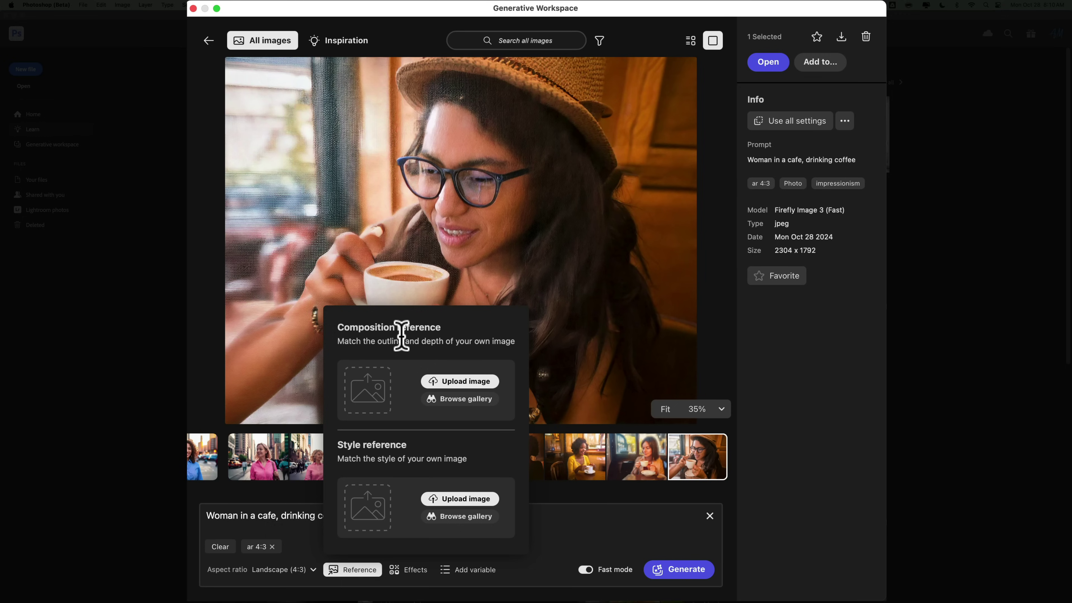
left_click(459, 382)
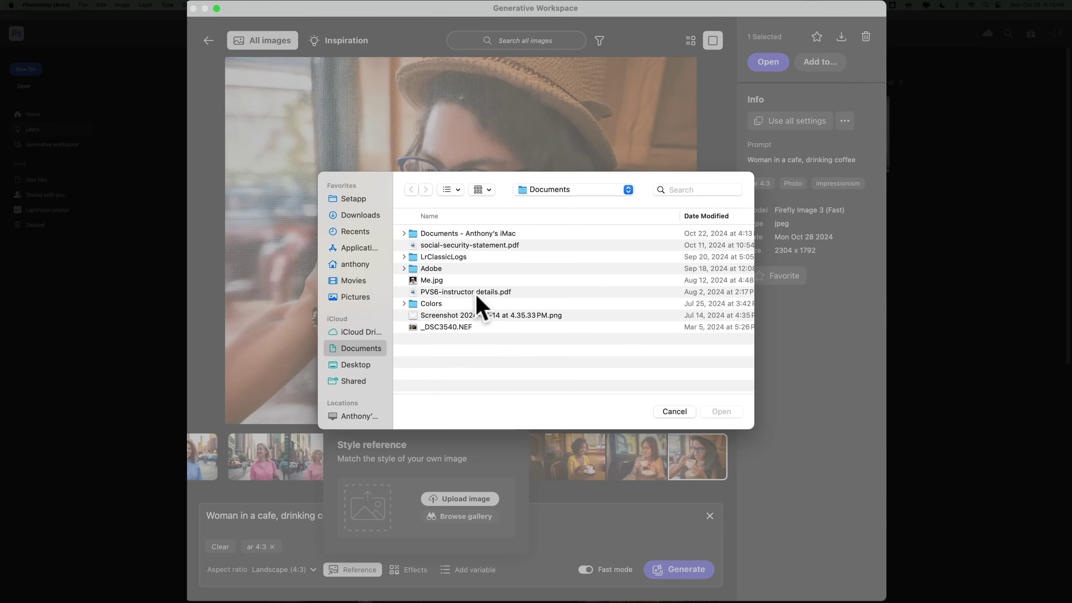
left_click(353, 365)
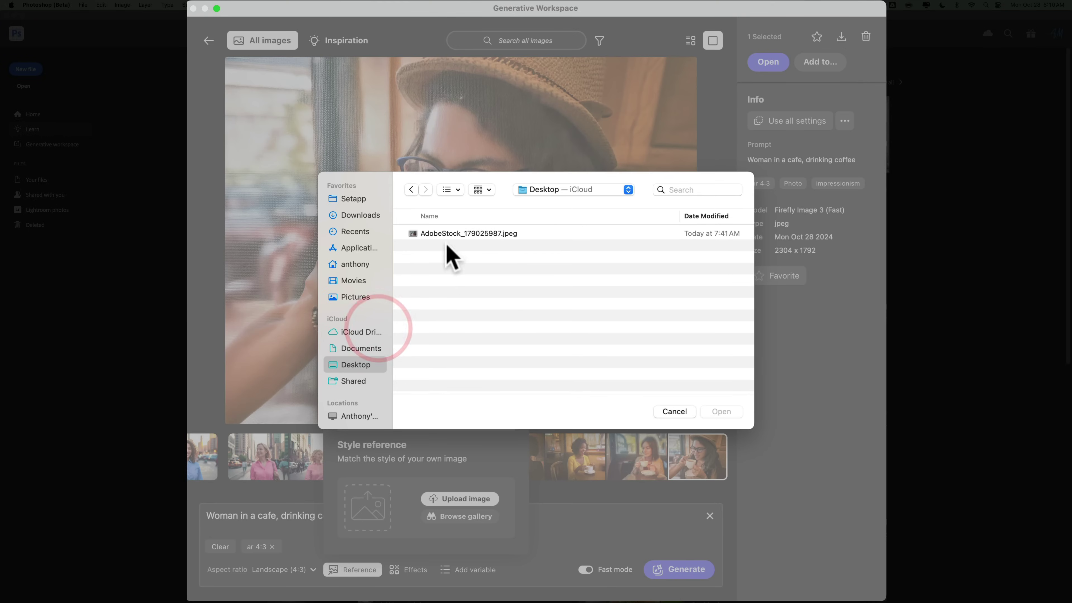
left_click(446, 233)
double_click(446, 234)
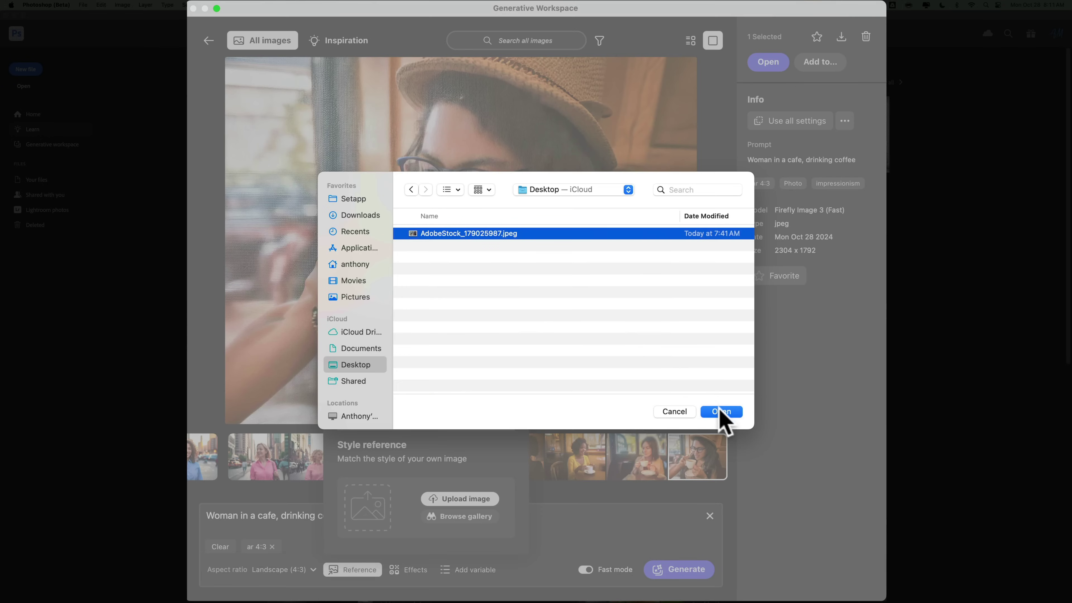
left_click(721, 410)
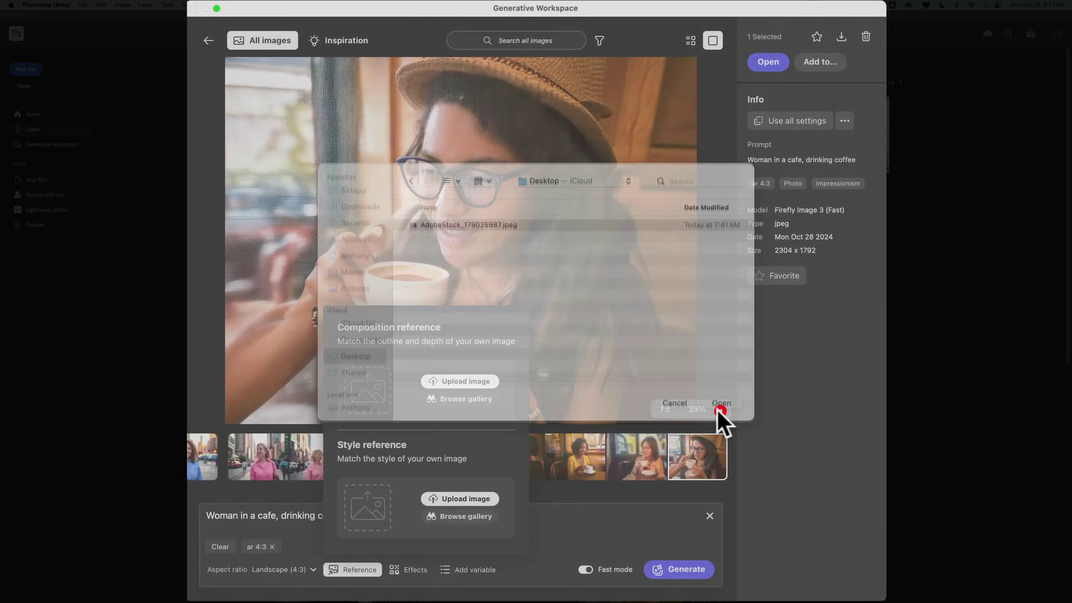
left_click(624, 401)
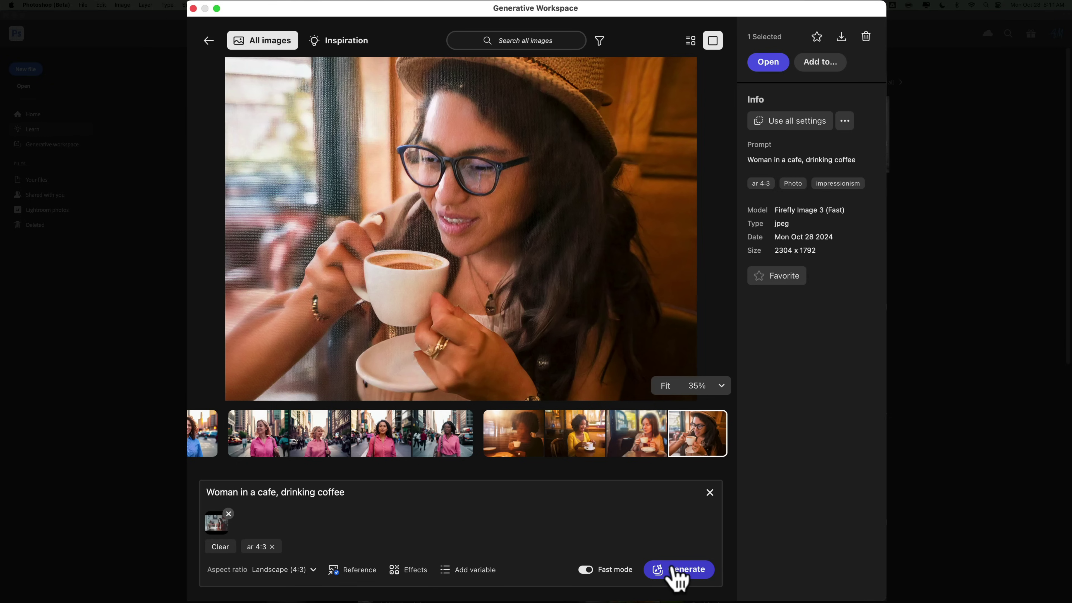
- Generate the reference-guided cafe batch and view its four images one by one from the timeline
left_click(671, 567)
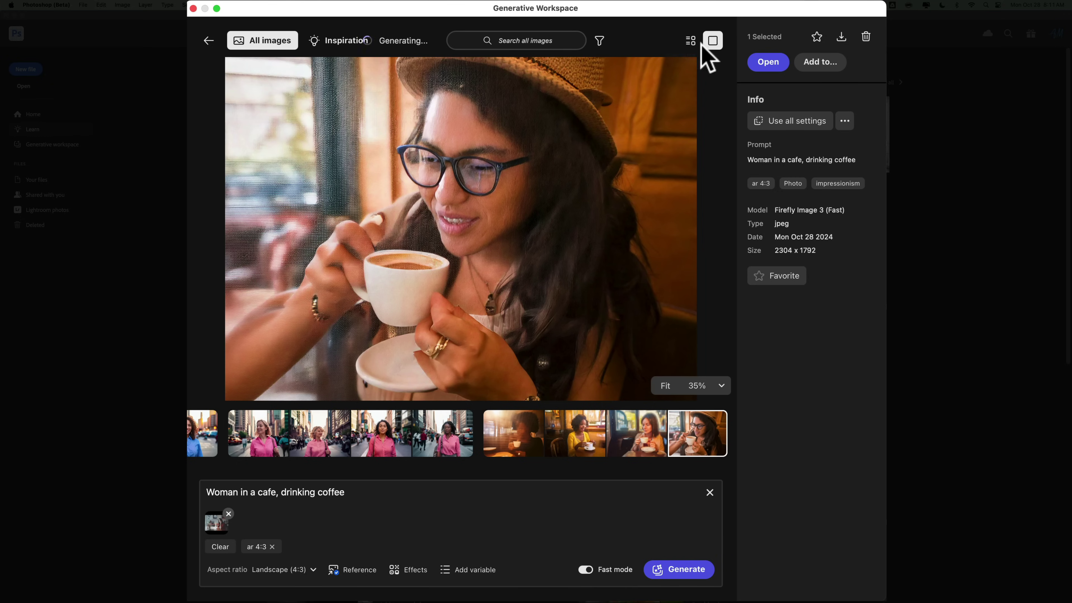
left_click(690, 41)
scroll(669, 287, "down", 2)
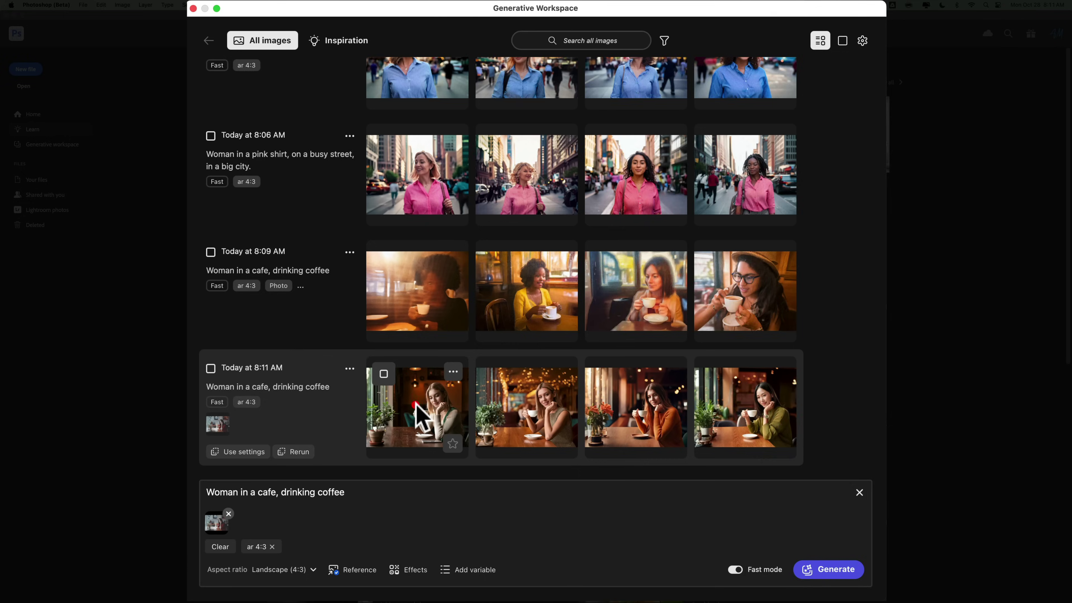
left_click(418, 416)
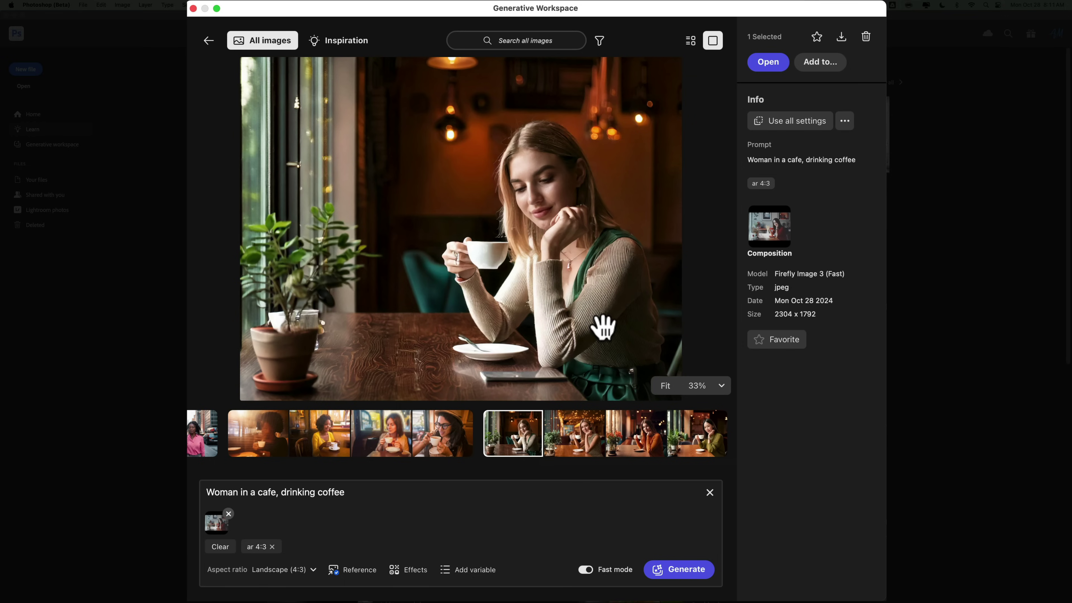
key("Right")
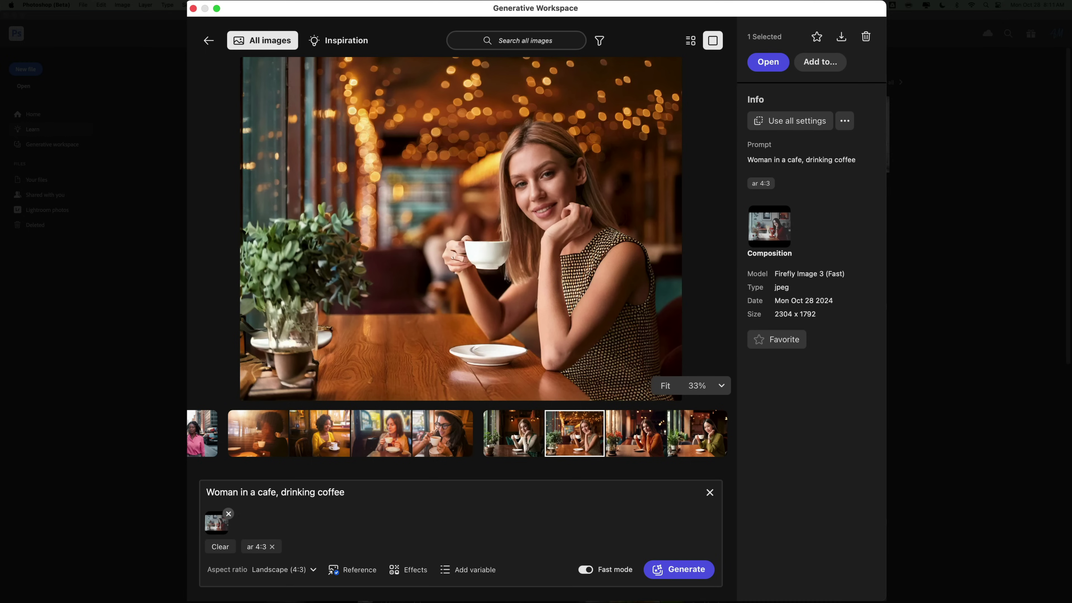
key("Right")
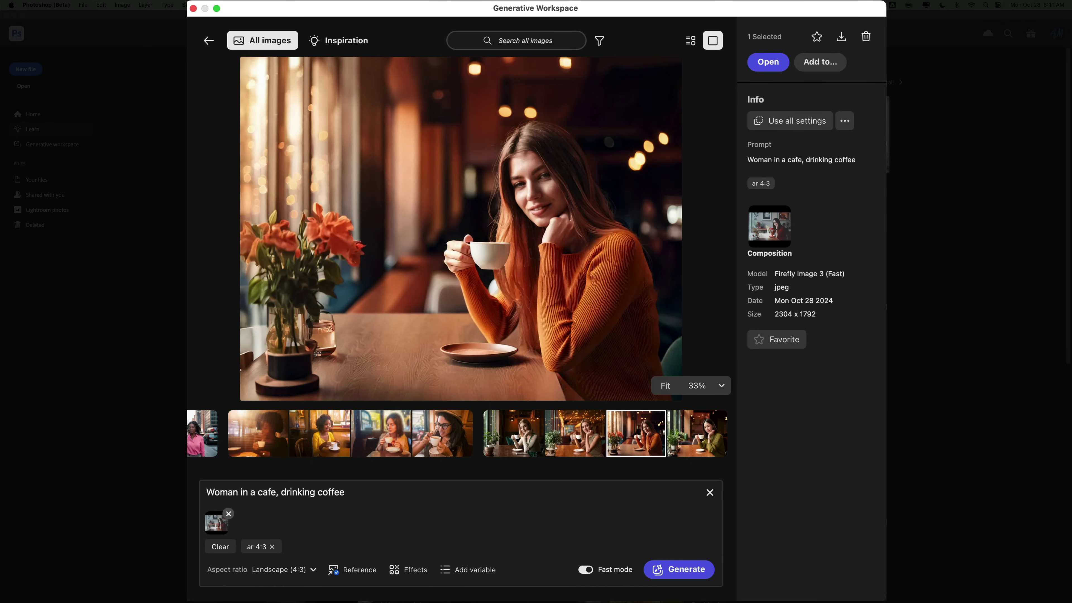
key("Right")
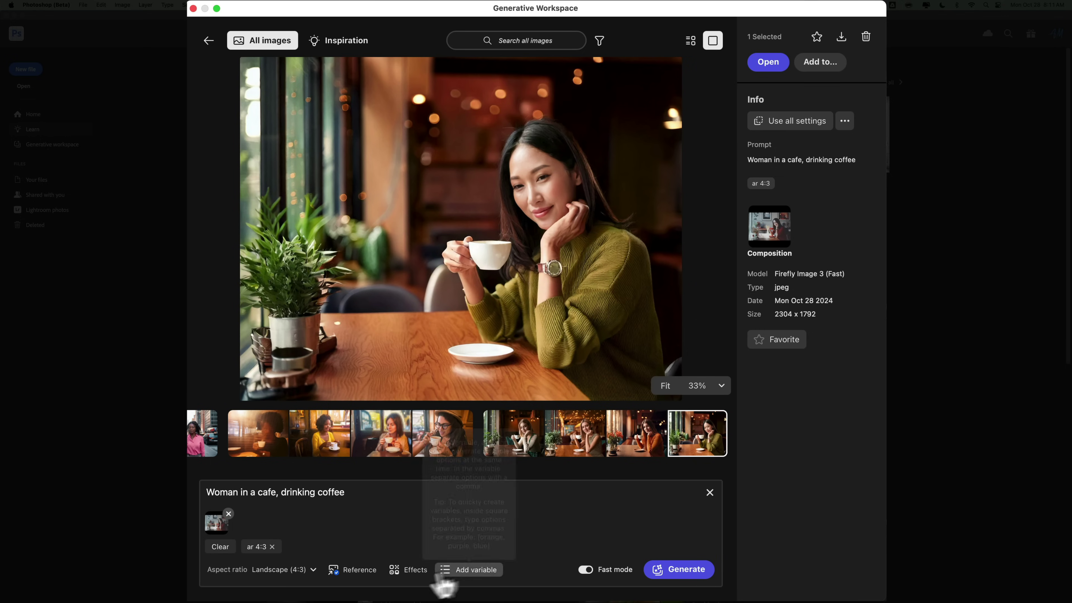
- Add AdobeStock_179025987.jpeg as the style reference beside the composition reference, both at strength 50
left_click(346, 575)
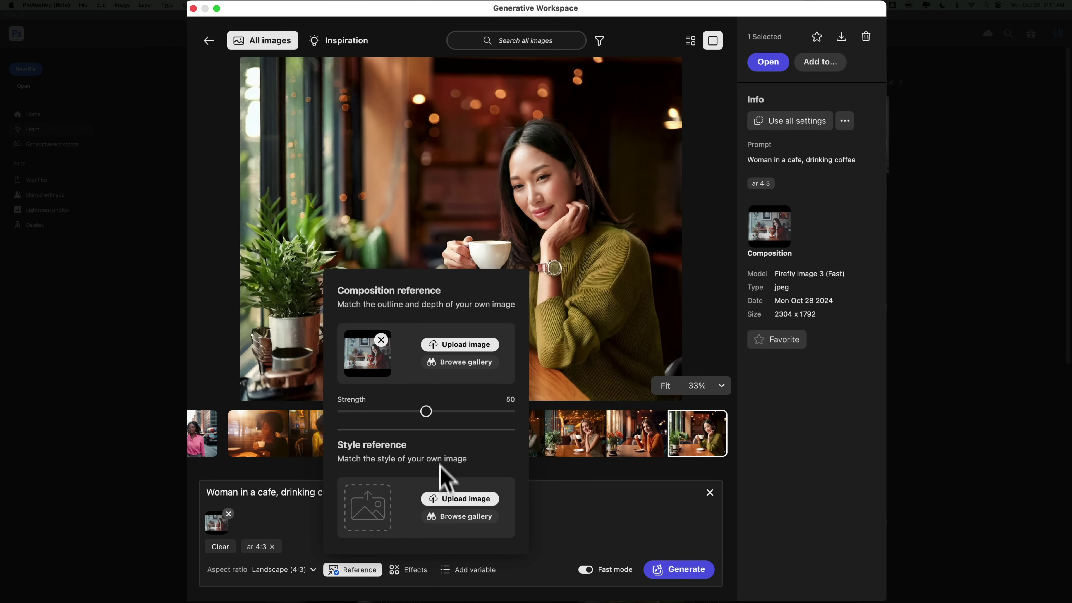
left_click(456, 499)
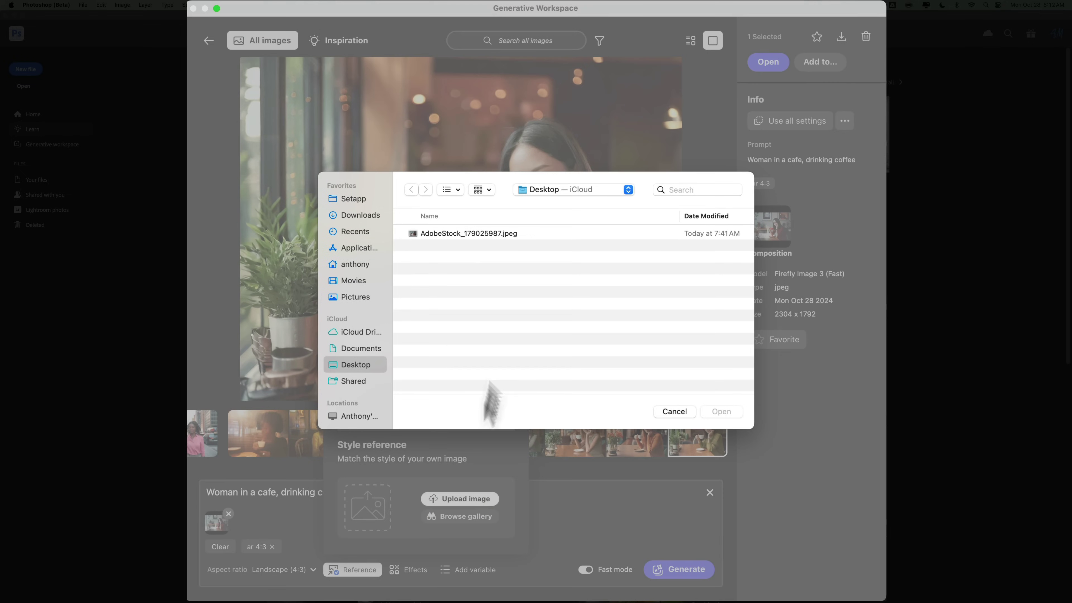
left_click(460, 234)
double_click(461, 235)
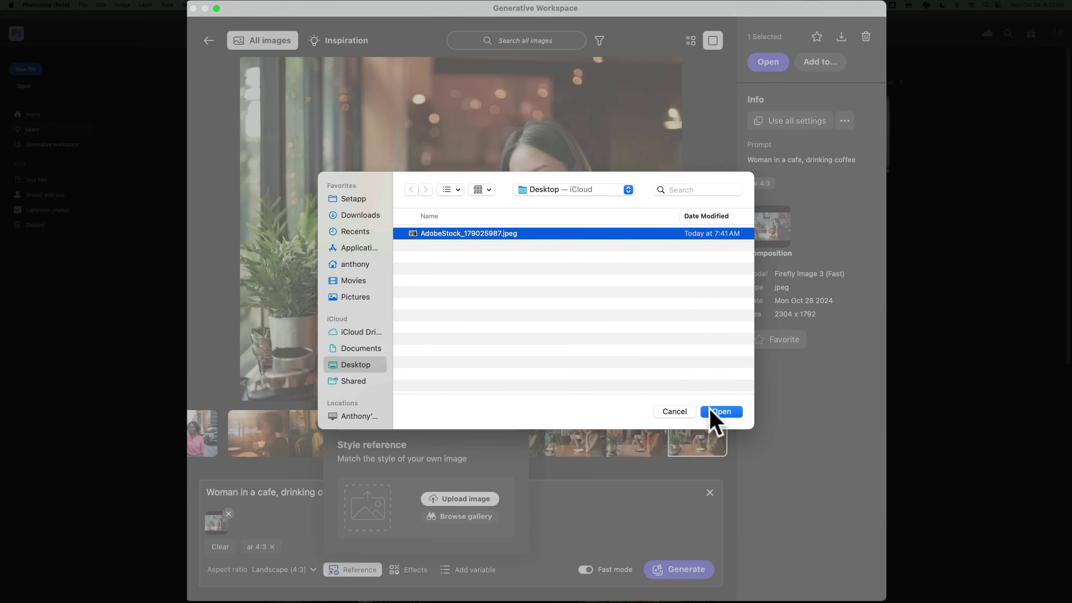
left_click(713, 412)
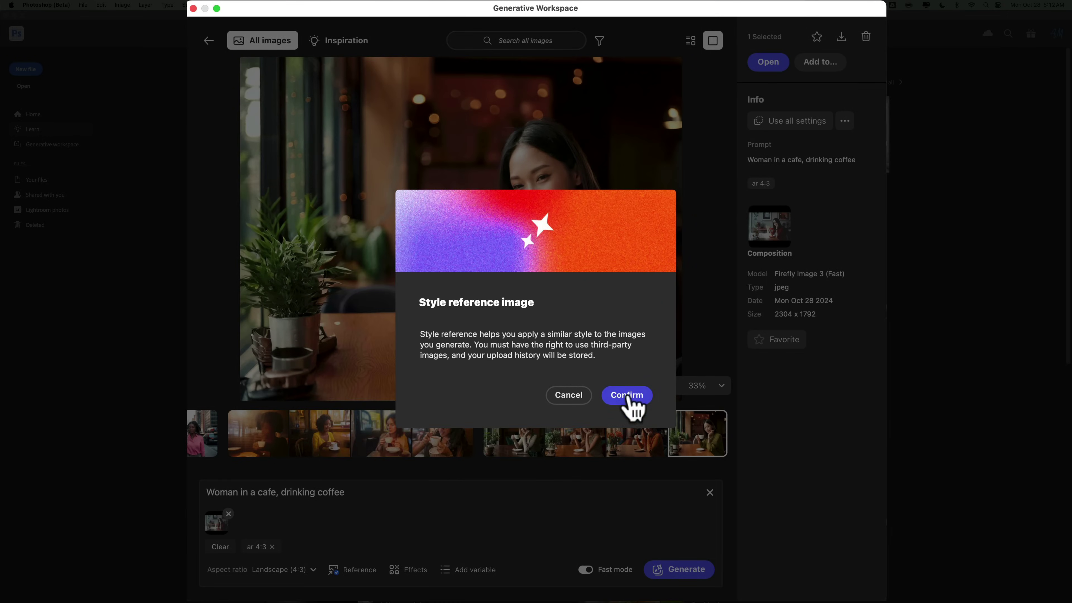
left_click(628, 394)
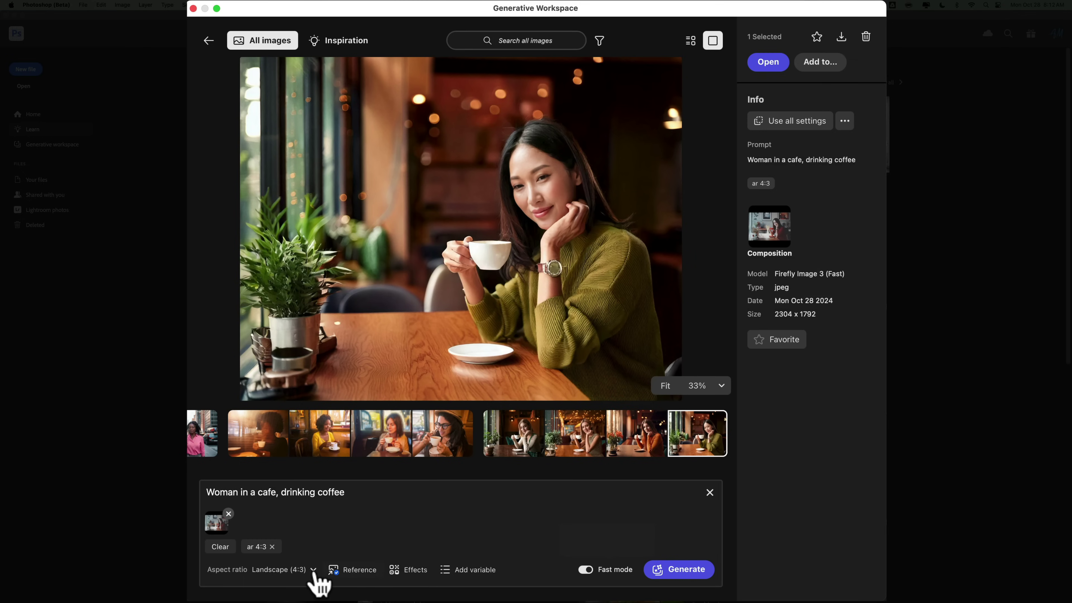
left_click(351, 570)
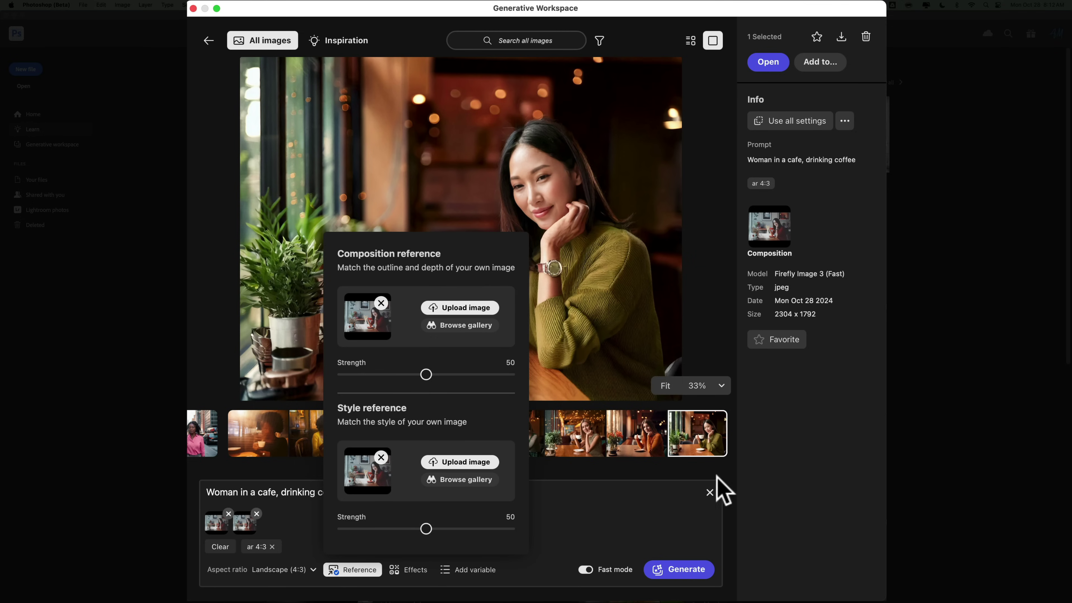
left_click(629, 482)
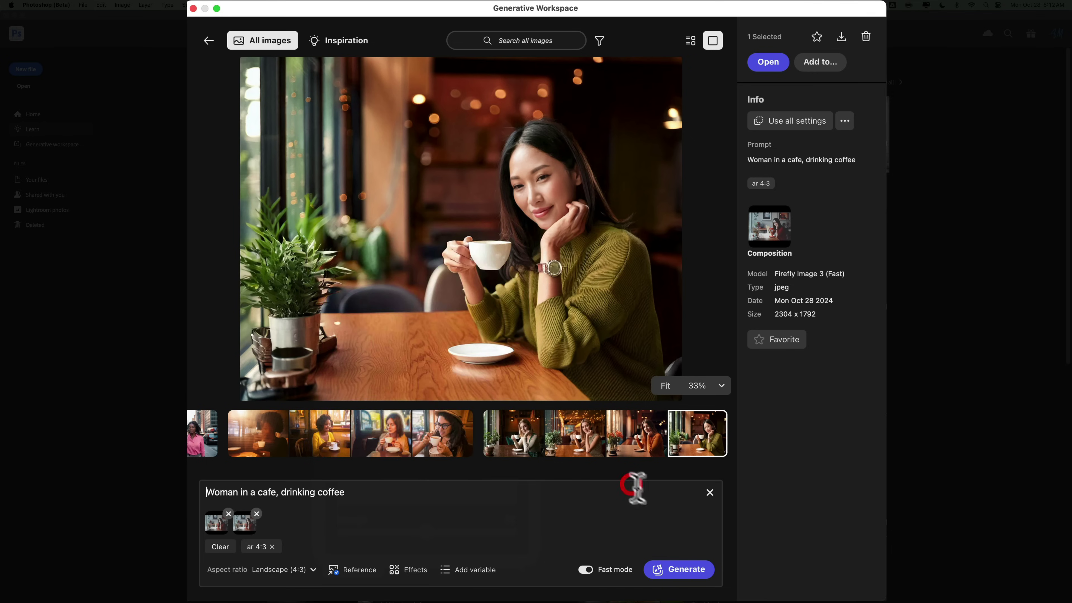
- Generate four cafe images using both references and open the first red-sweater result at full size
left_click(677, 569)
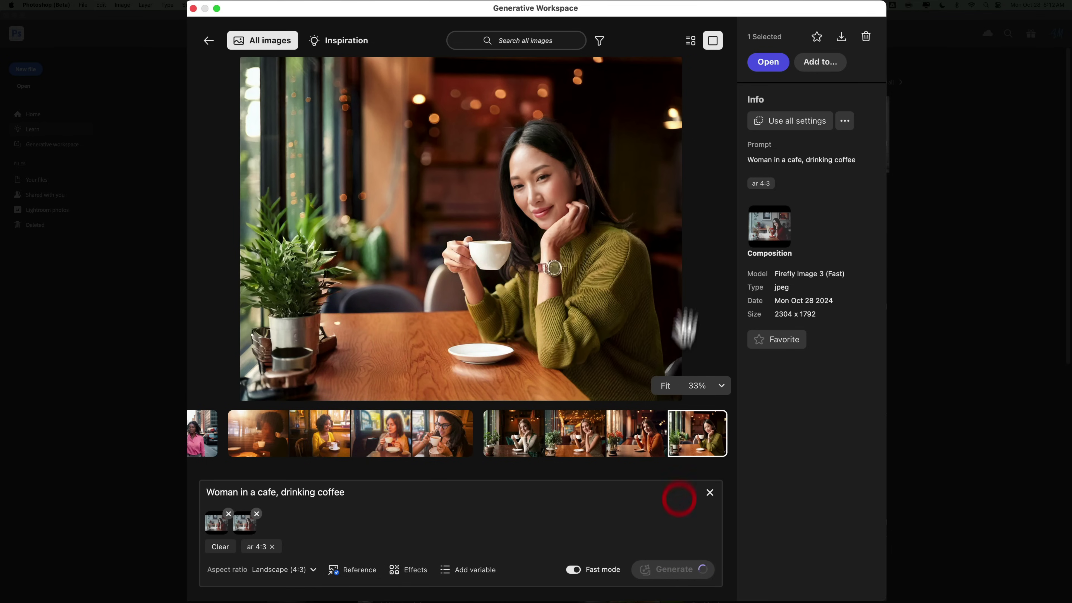
left_click(690, 50)
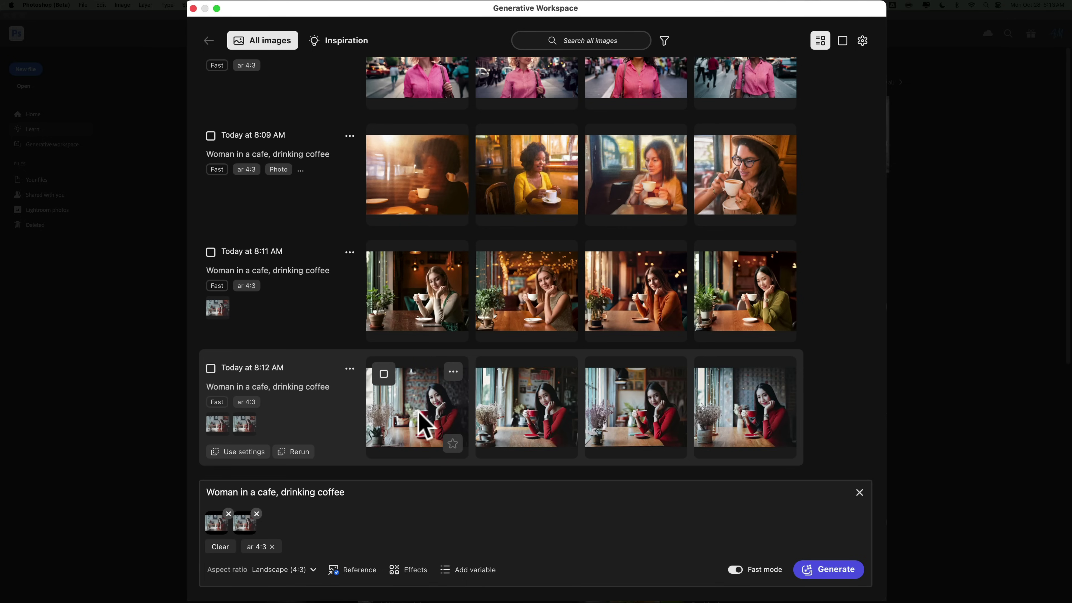
left_click(422, 422)
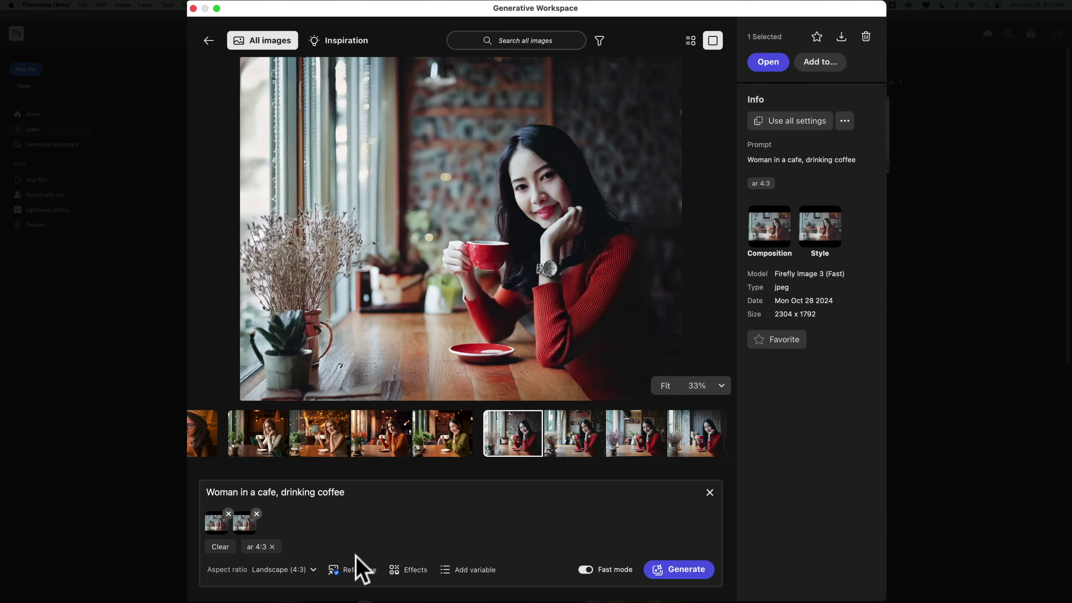
left_click(347, 570)
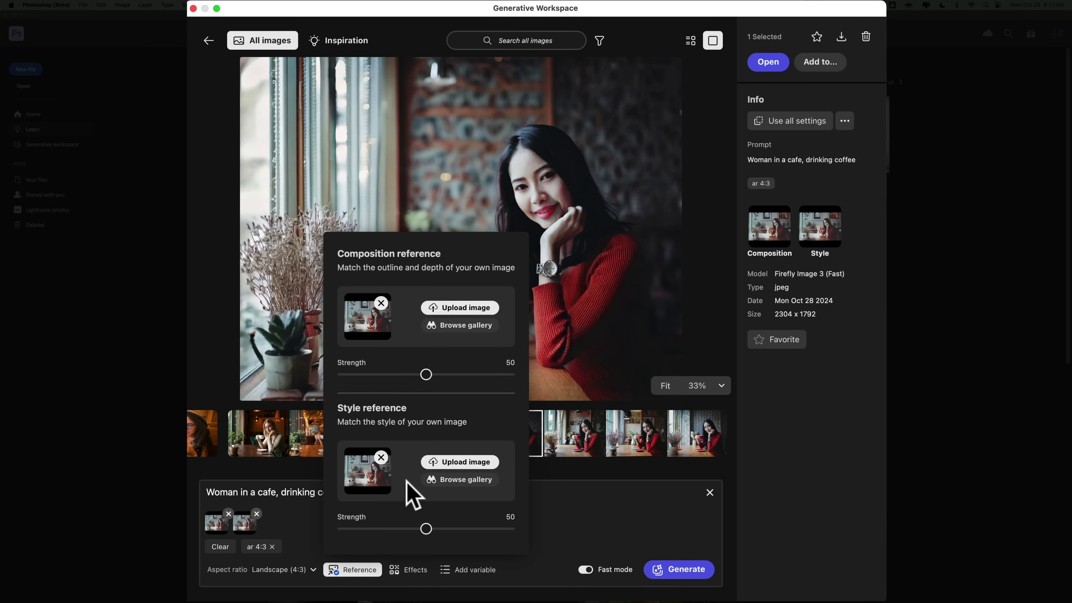
left_click(589, 519)
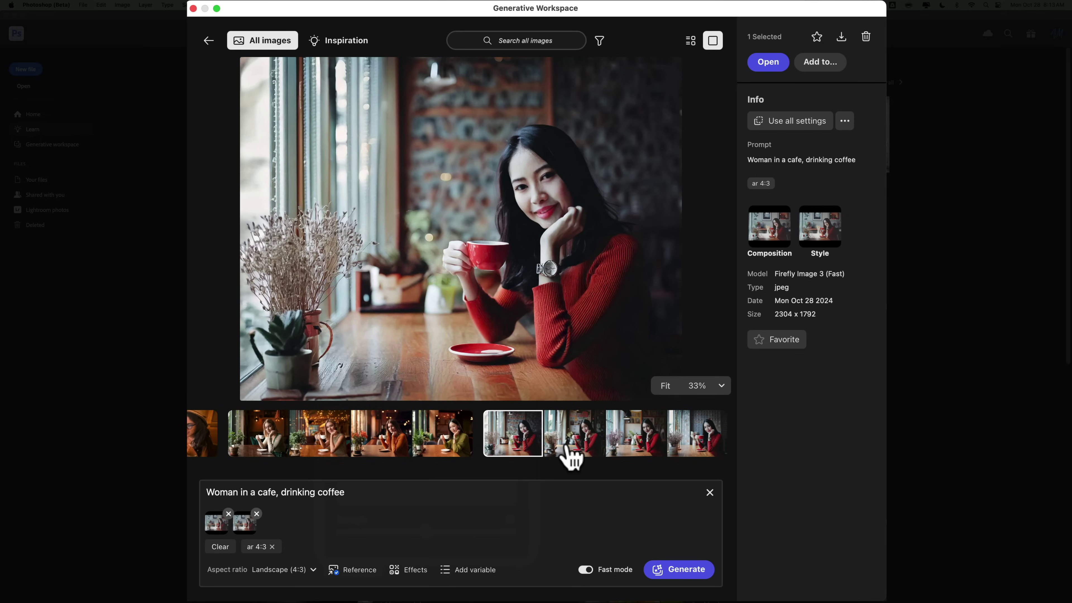
- Compare the other red-sweater images and earlier cafe results, ending on the woman by the window
left_click(568, 443)
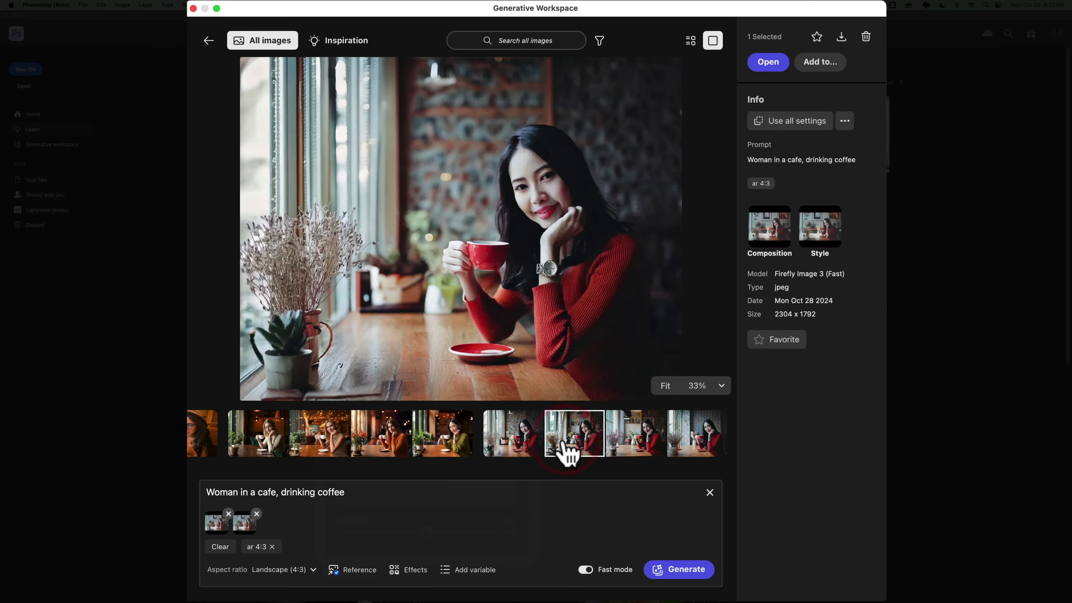
left_click(621, 446)
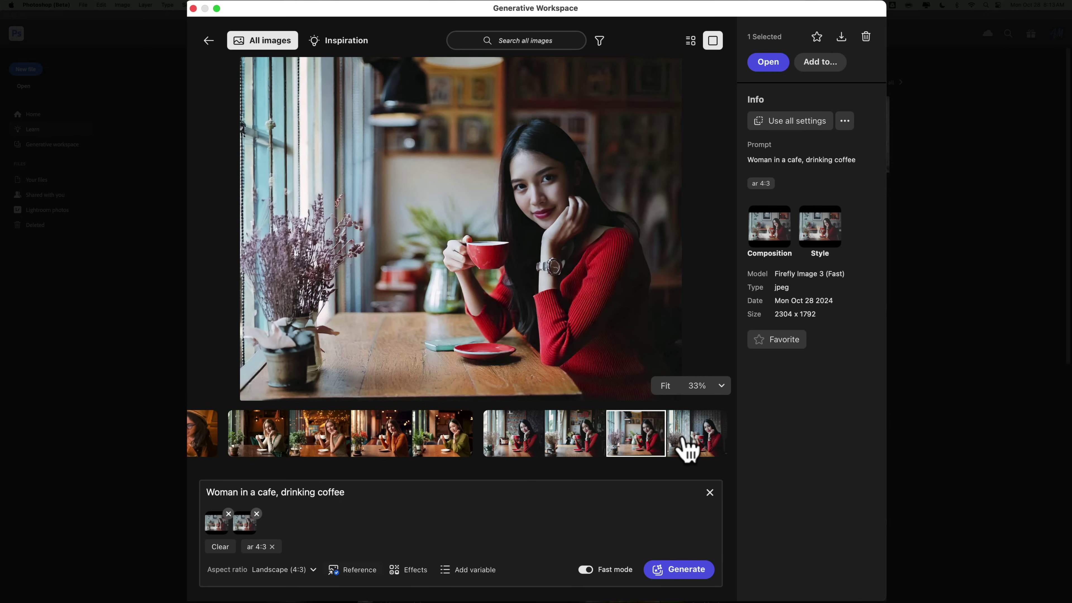
left_click(686, 449)
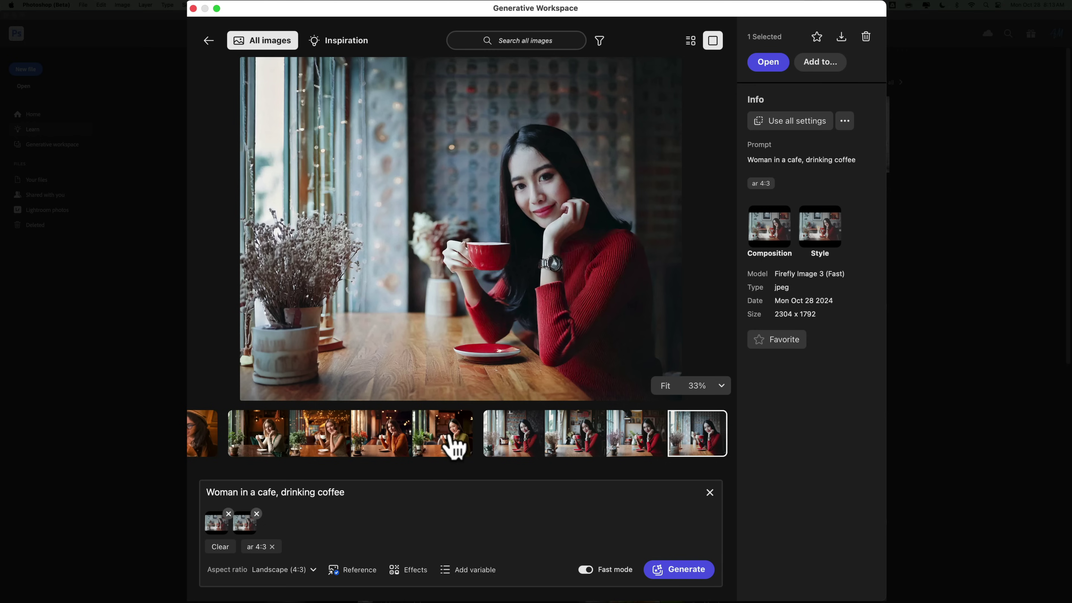
left_click(450, 441)
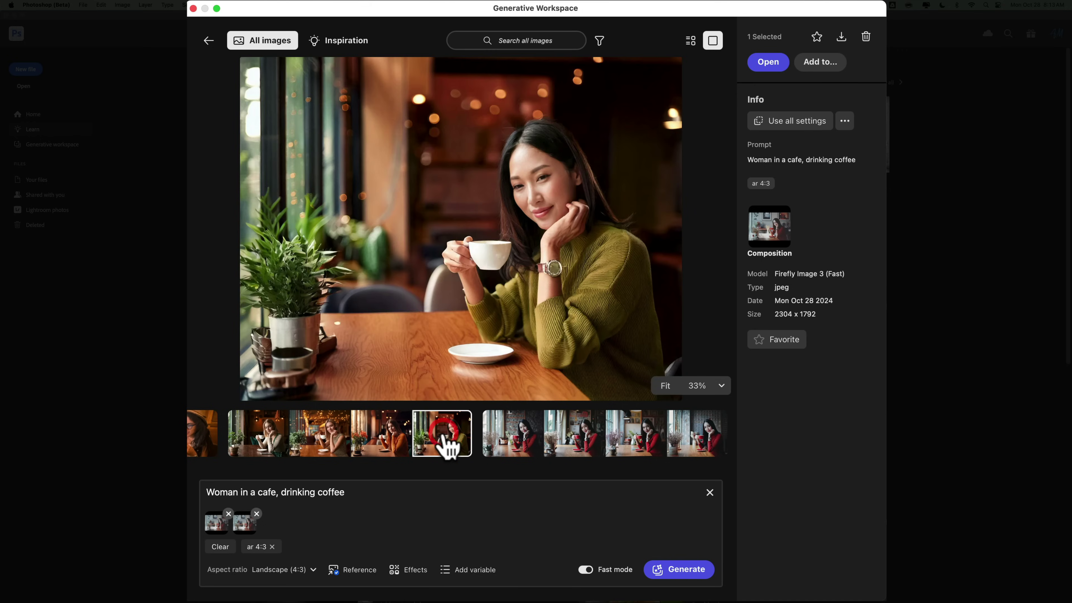
left_click(371, 438)
left_click(323, 439)
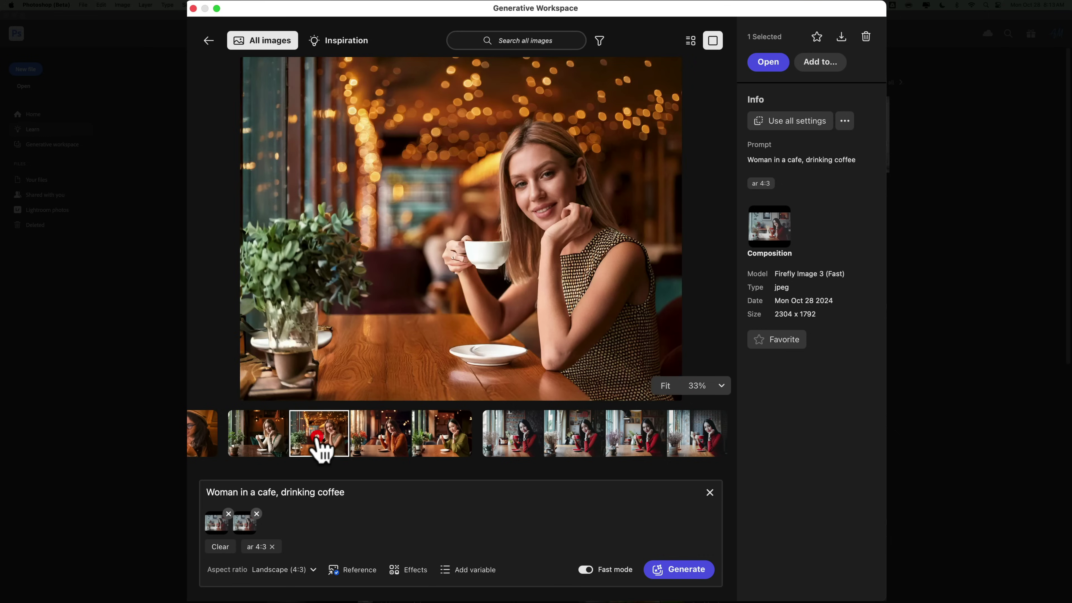
left_click(251, 445)
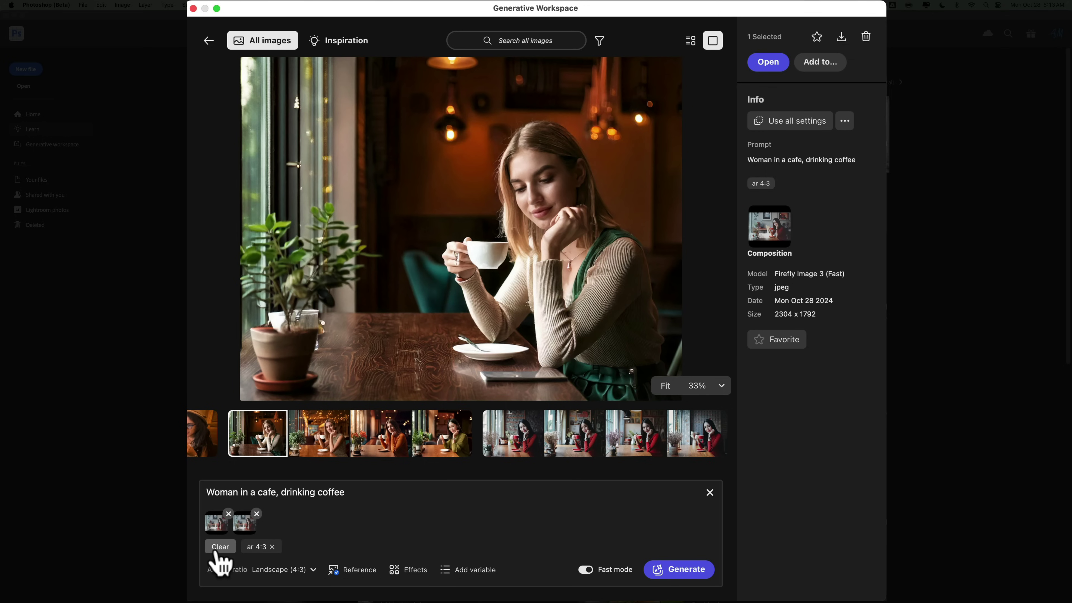
- Remove the composition and style reference photos, leaving the aspect ratio at Landscape (4:3)
left_click(305, 571)
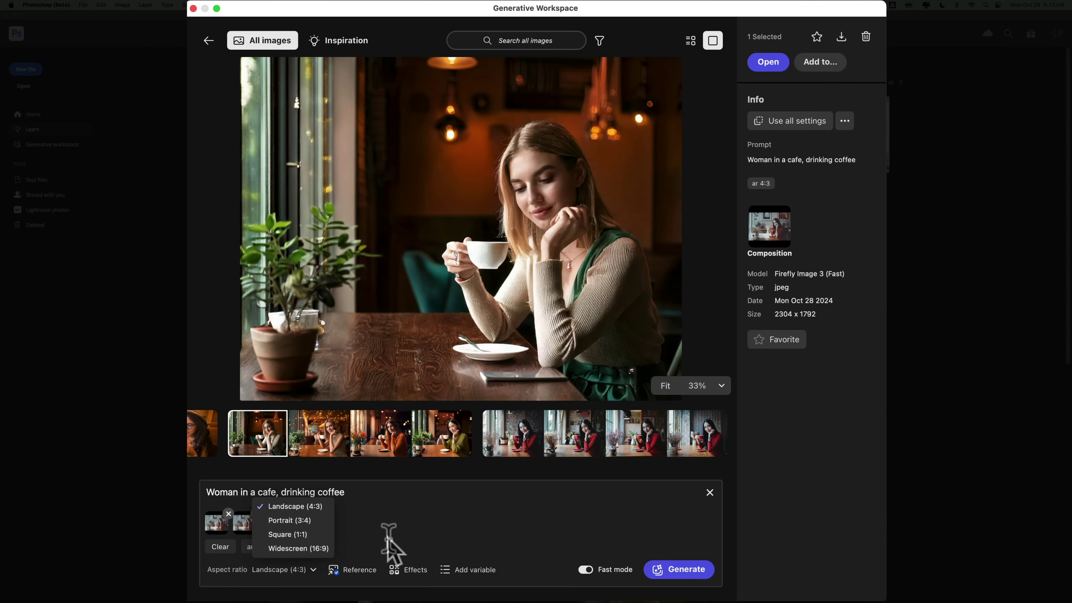
left_click(386, 545)
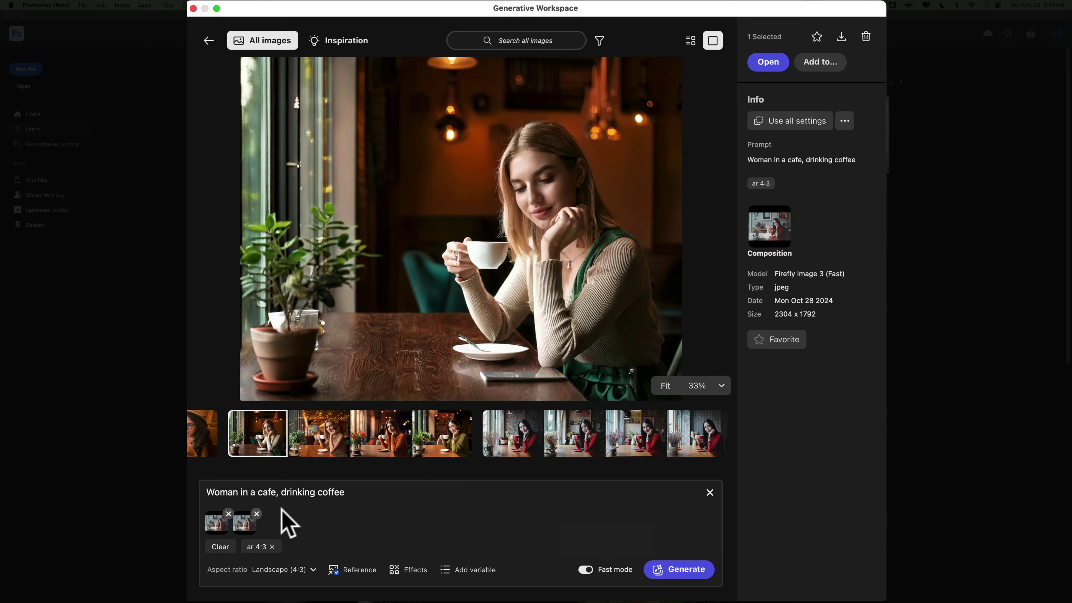
left_click(228, 514)
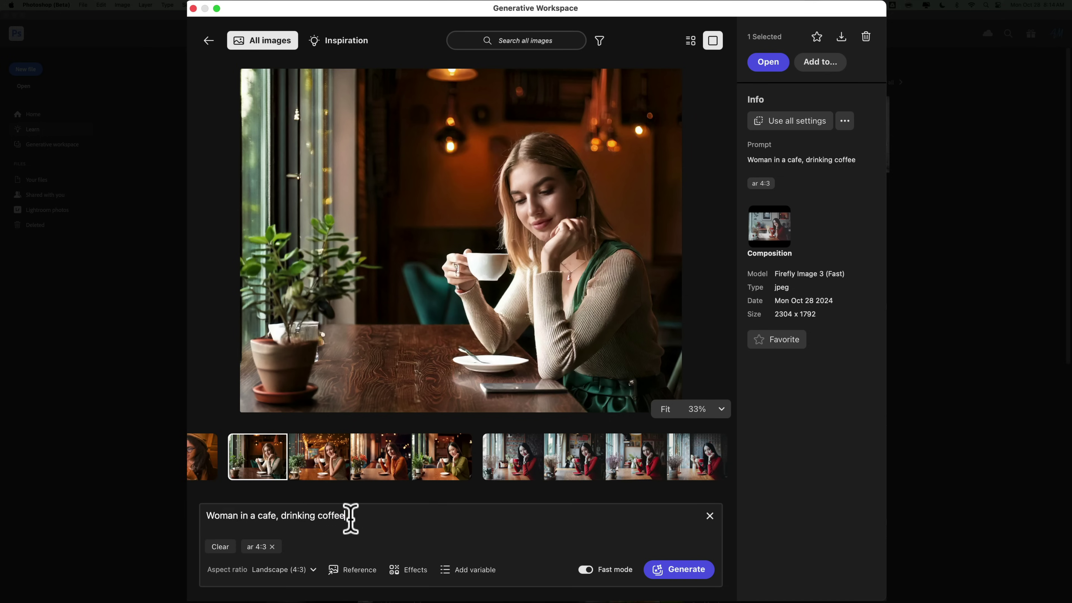
- Append ', relaxing.' to the cafe prompt, turn Fast mode off, and return to the gallery
left_click(376, 517)
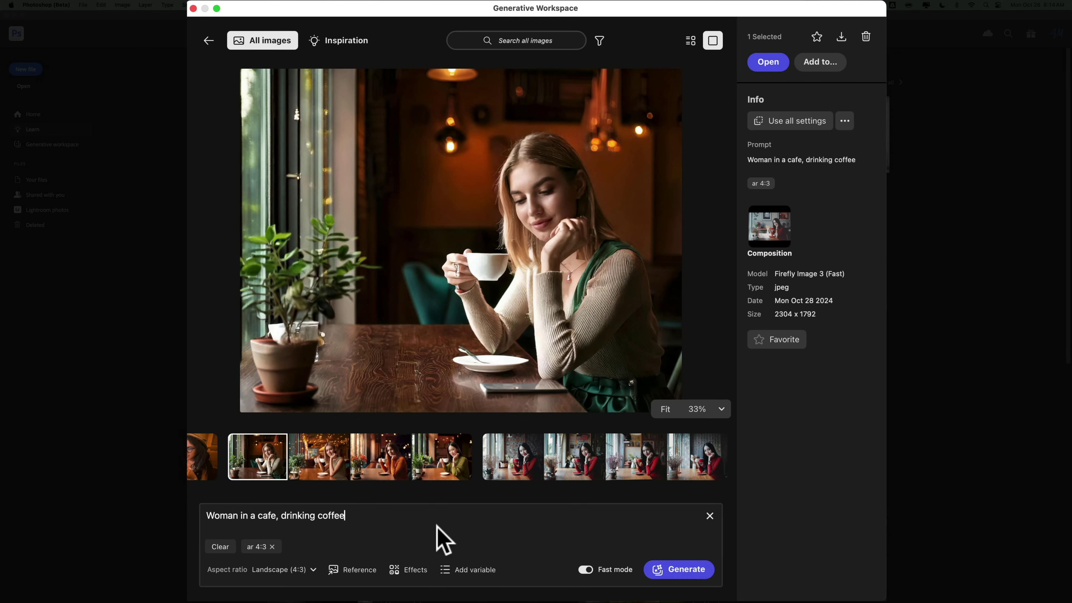
type(", relaxing.")
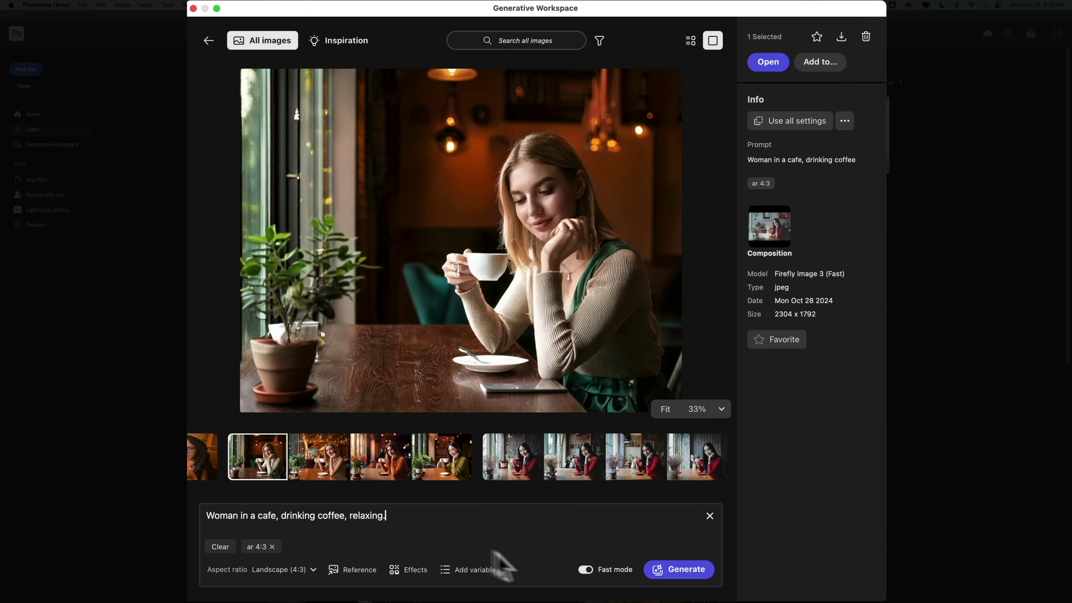
left_click(585, 570)
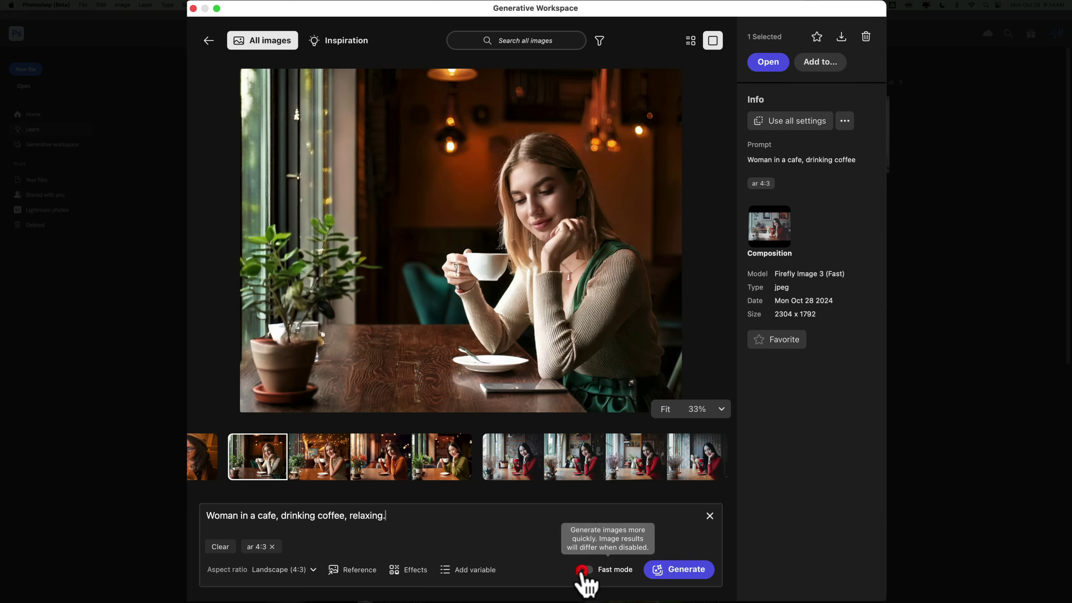
left_click(691, 40)
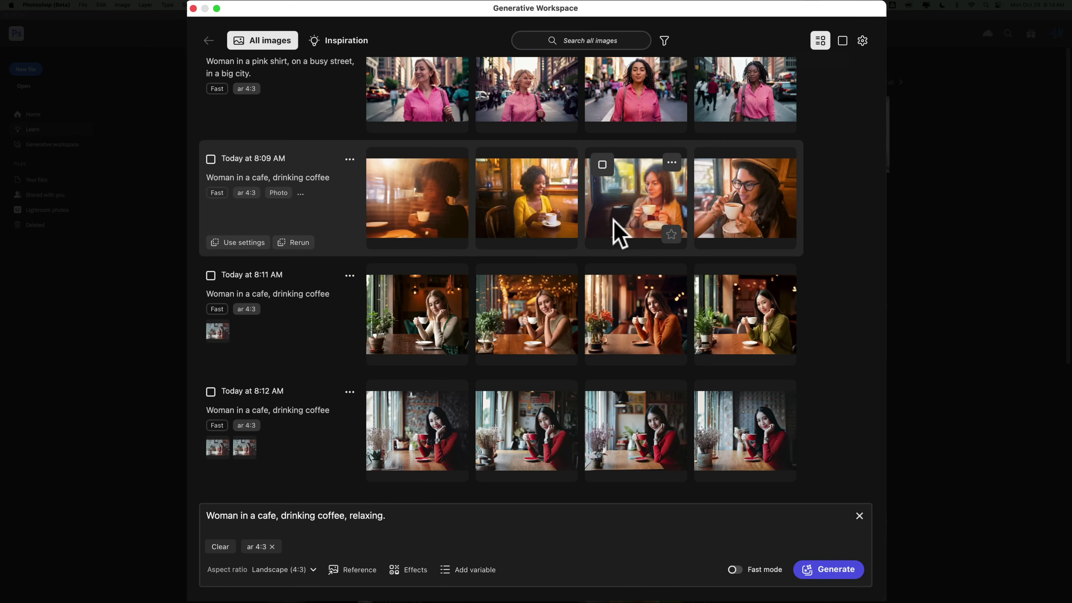
- Generate four relaxing-cafe images and step through each at full size, ending back on the first
left_click(833, 571)
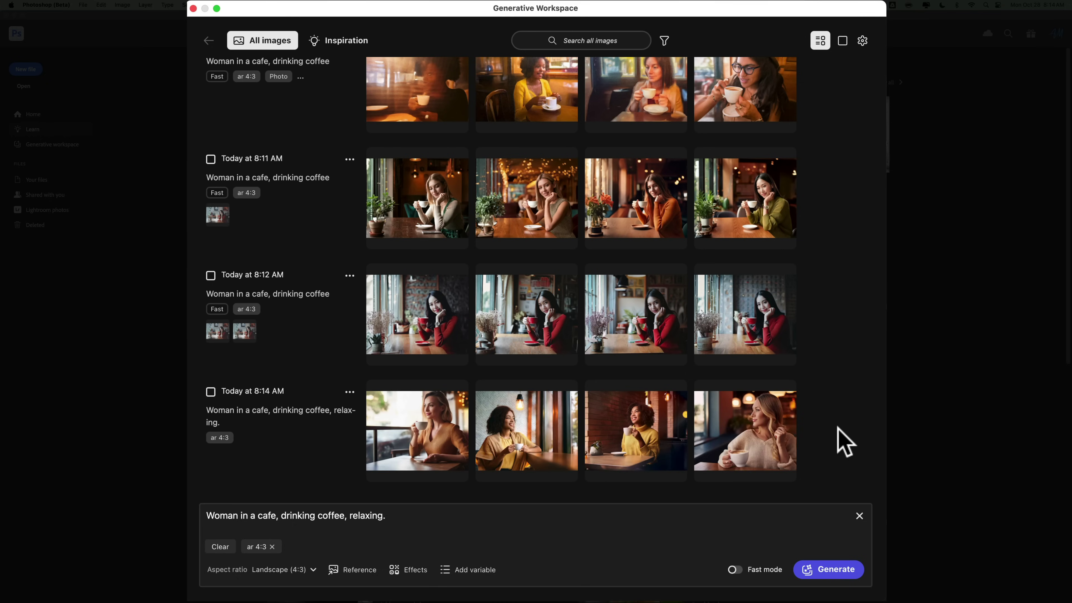
left_click(435, 418)
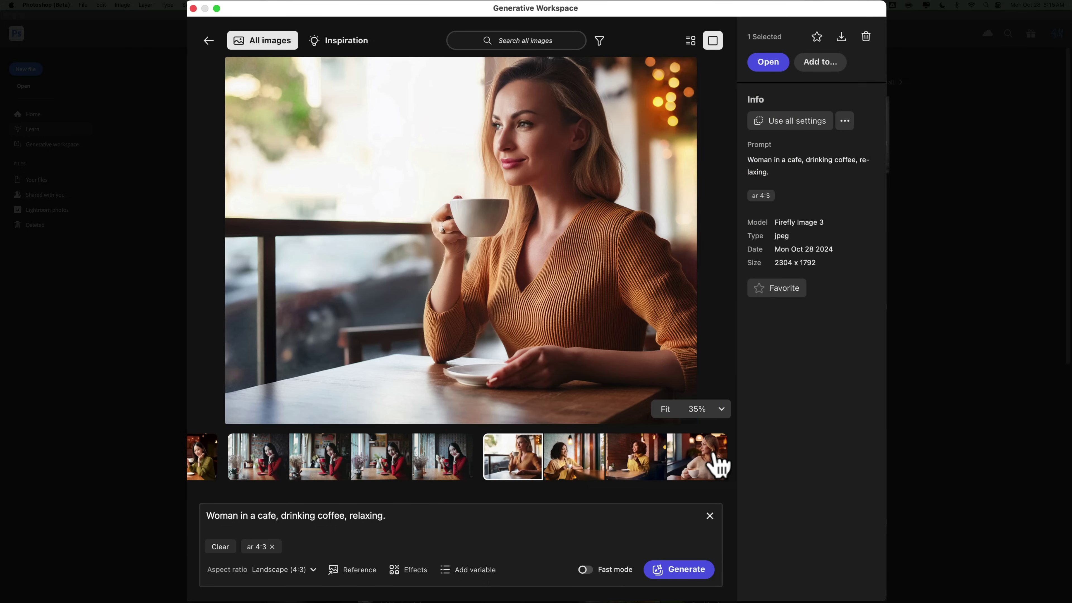
key("Right")
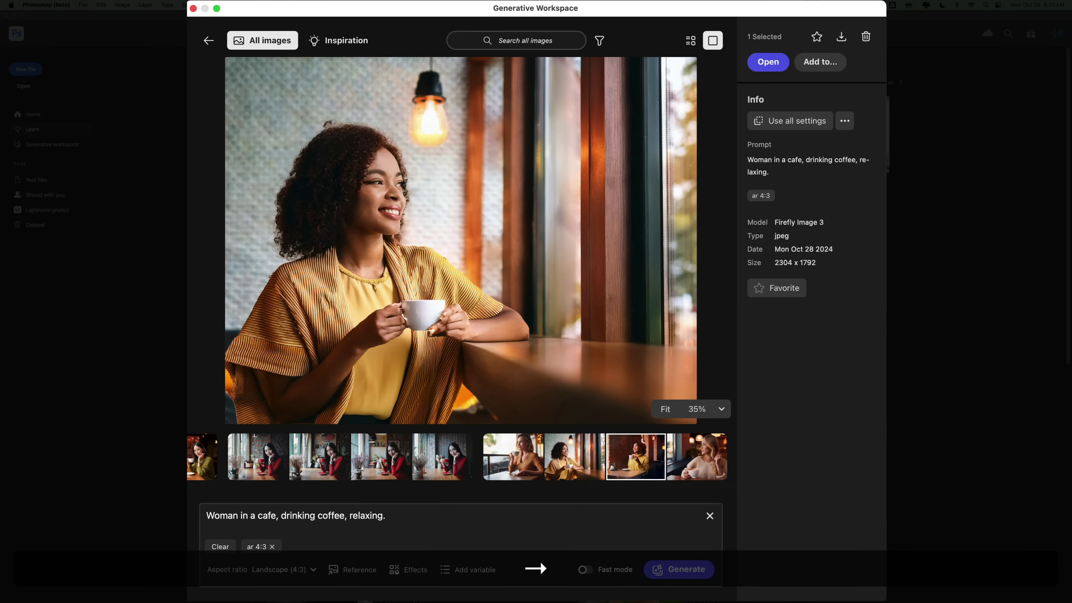
key("Right")
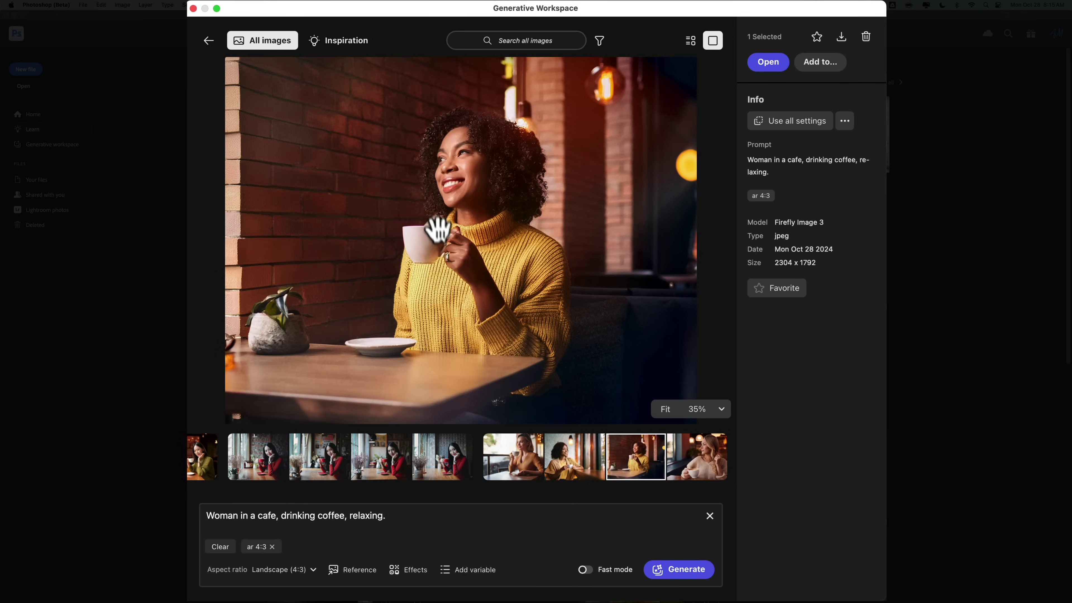
key("Right")
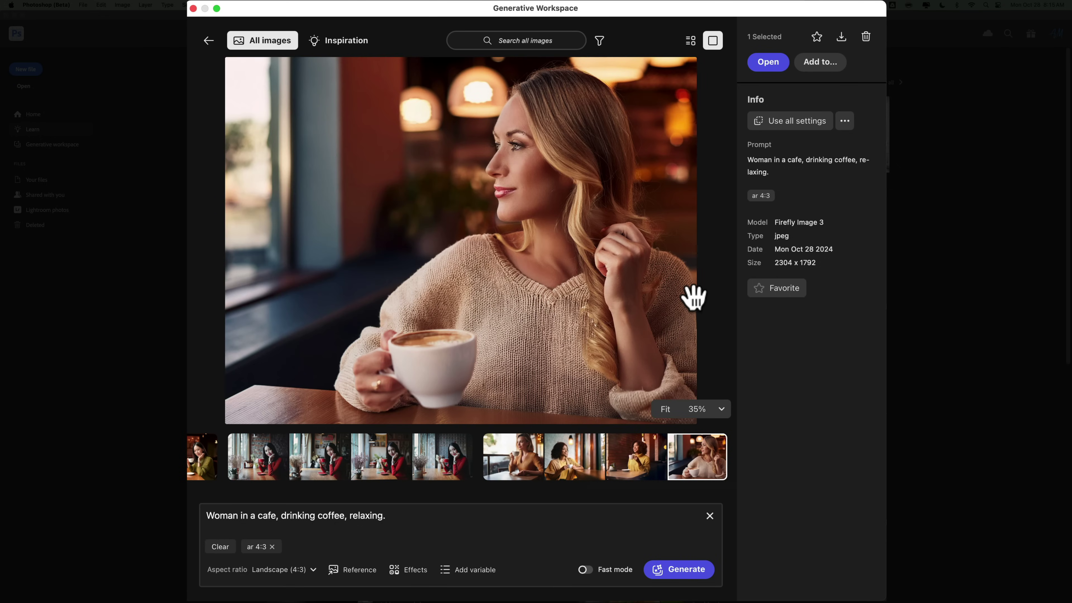
key("Left")
key("Left")
key("Left")
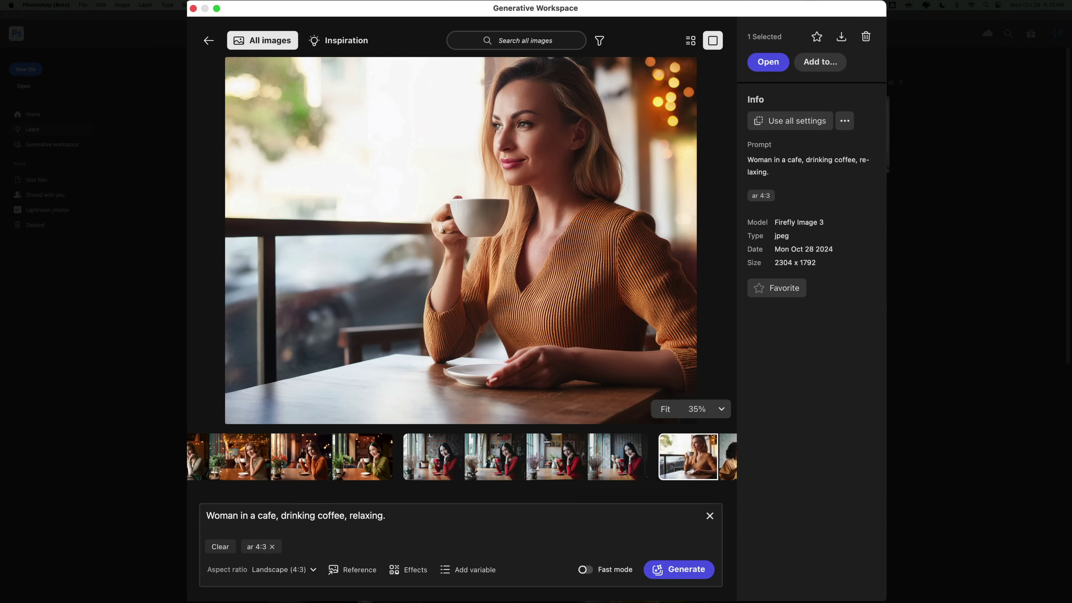
- Load the 'Rubber duck in a bubble bath' Inspiration example with its Square (1:1), Photo and fantasy settings
left_click(336, 41)
mouse_move(508, 231)
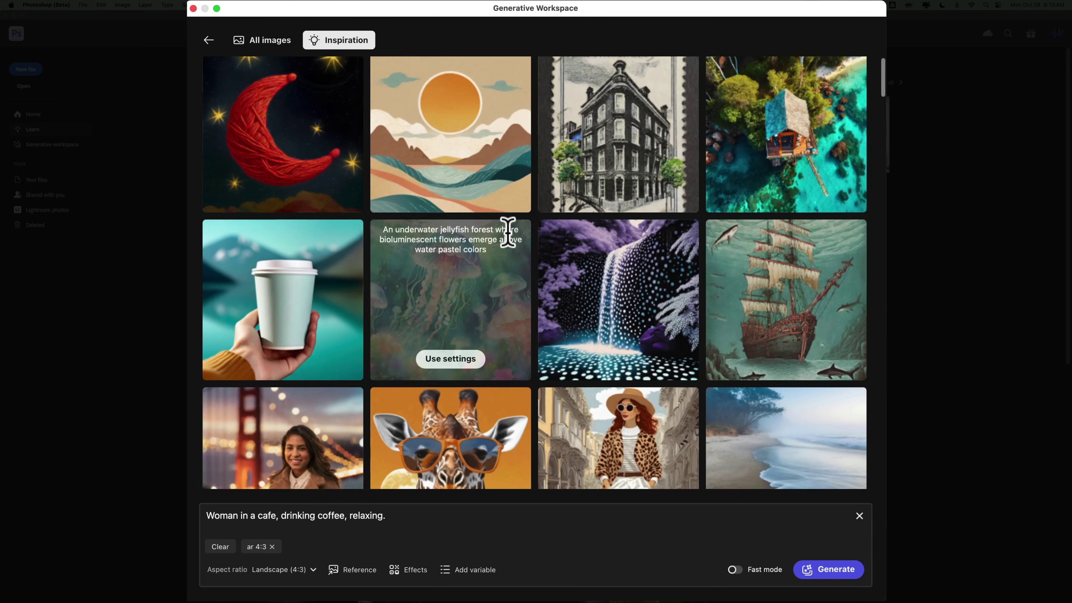
scroll(508, 231, "down", 15)
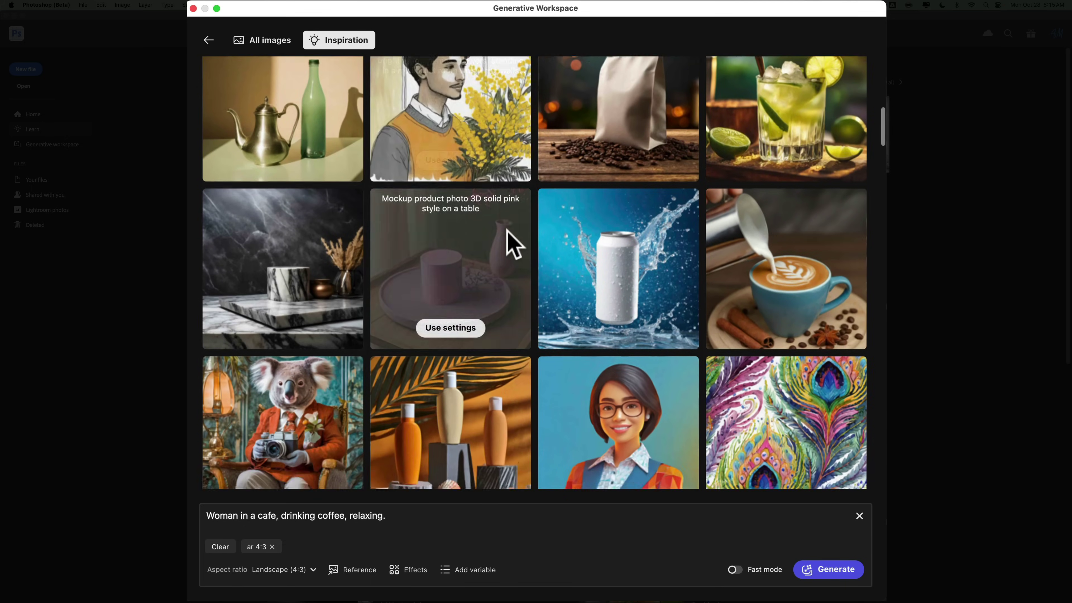
scroll(508, 231, "down", 10)
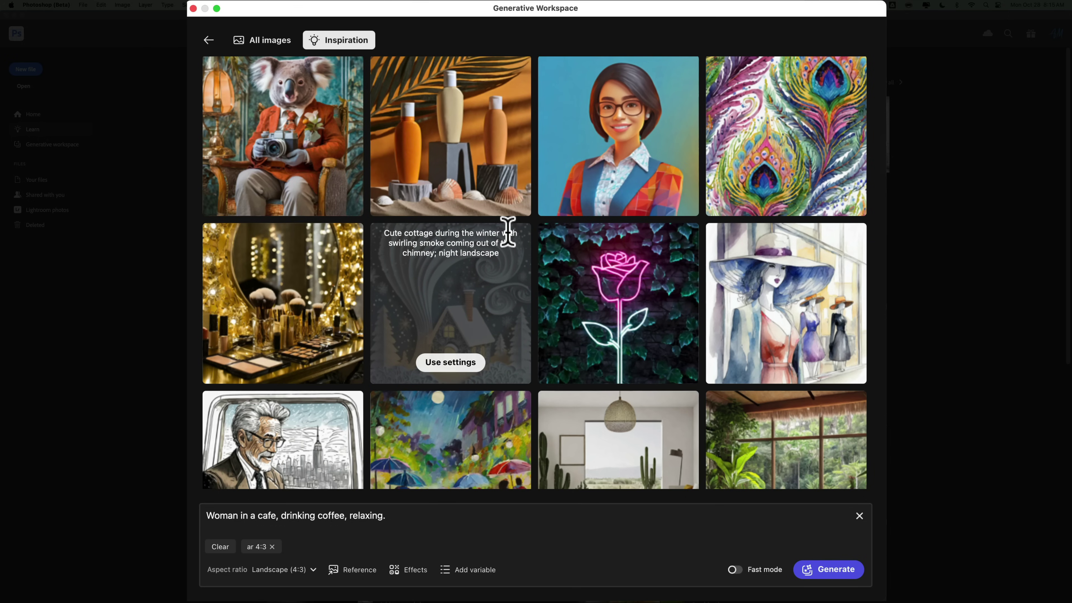
scroll(509, 237, "down", 13)
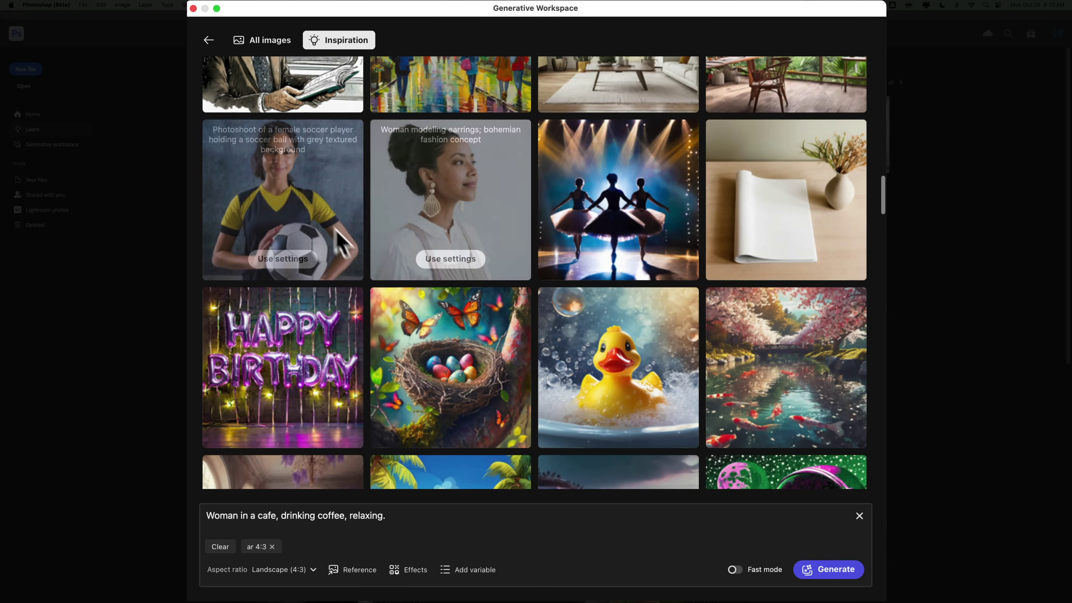
left_click(316, 218)
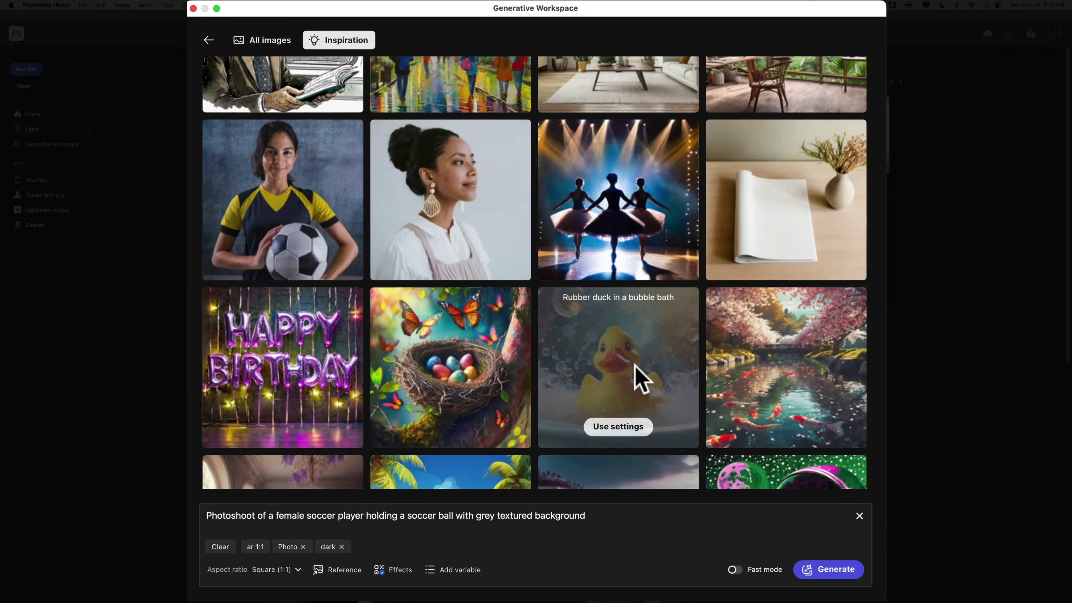
left_click(638, 376)
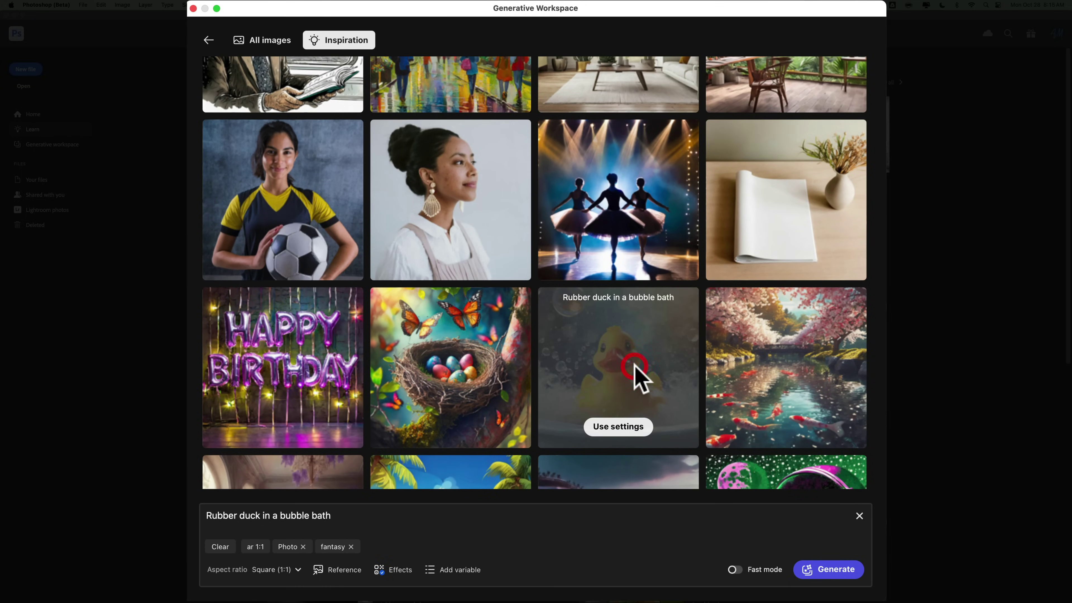
left_click(611, 426)
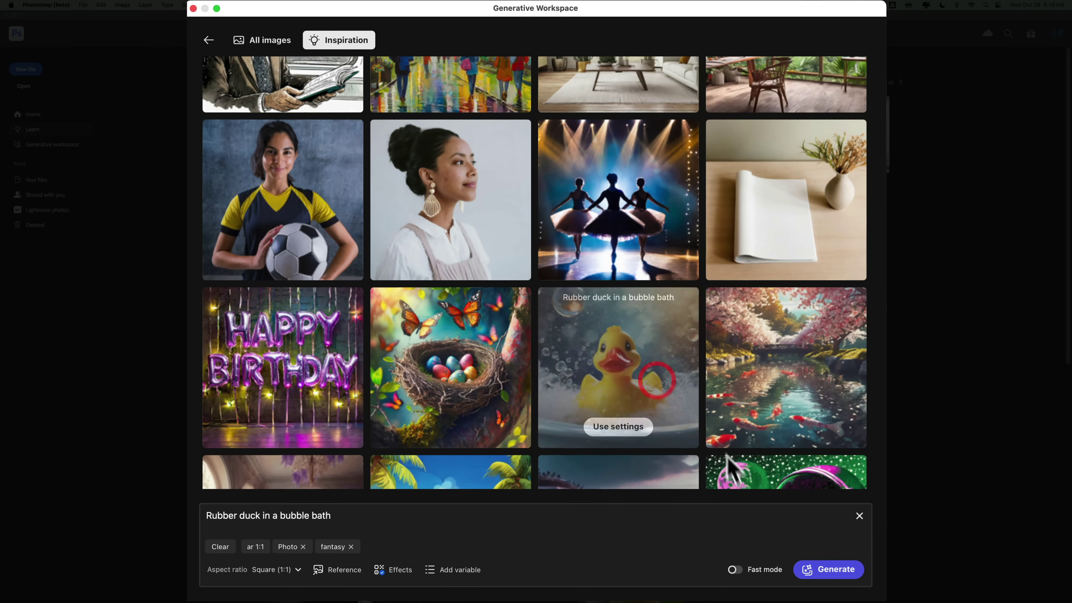
left_click(630, 363)
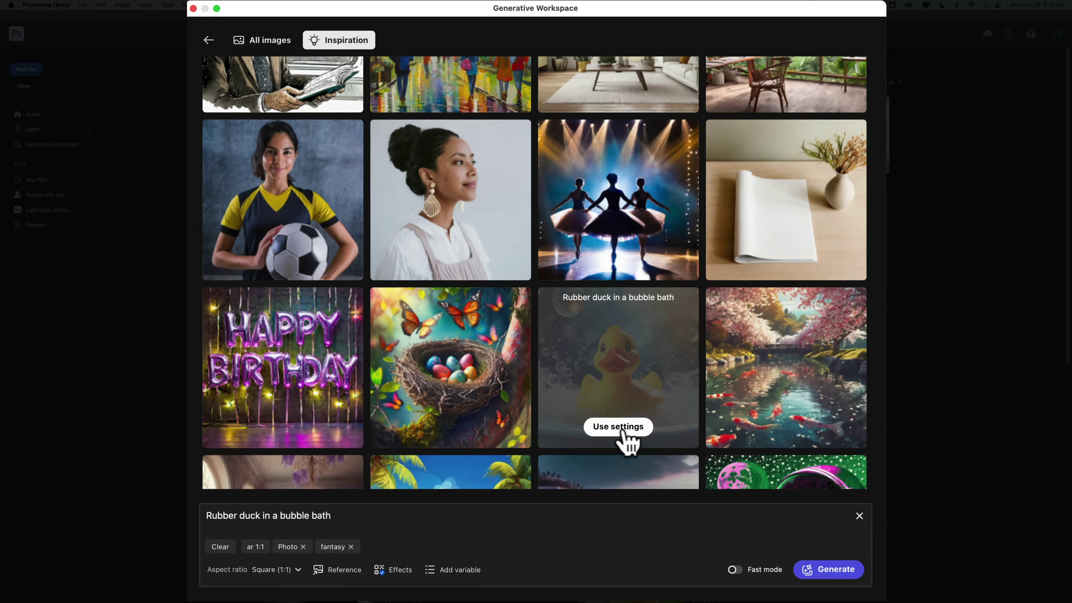
left_click(648, 438)
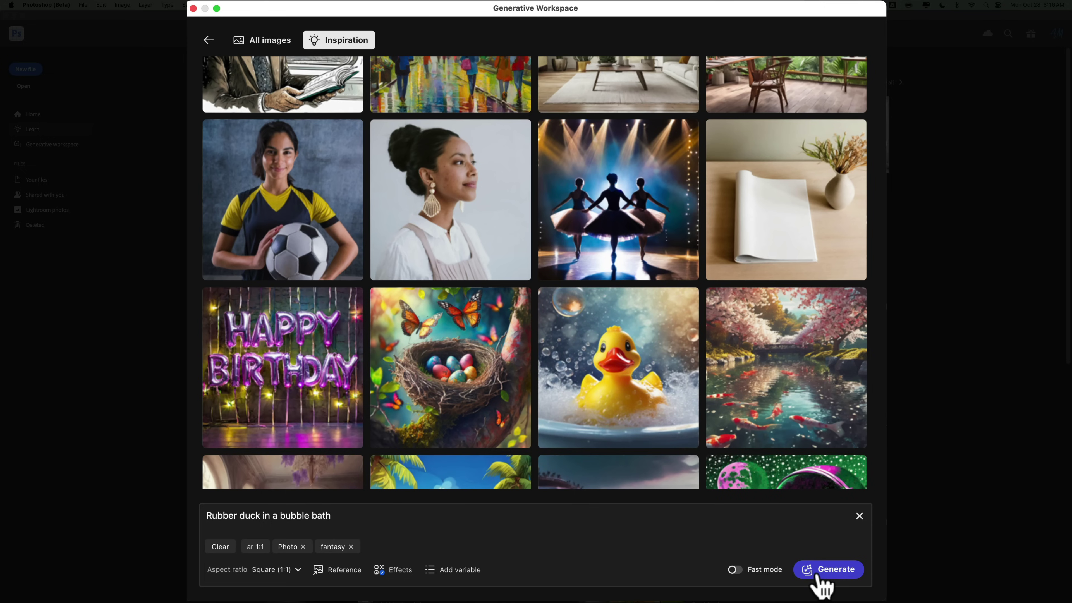
left_click(669, 408)
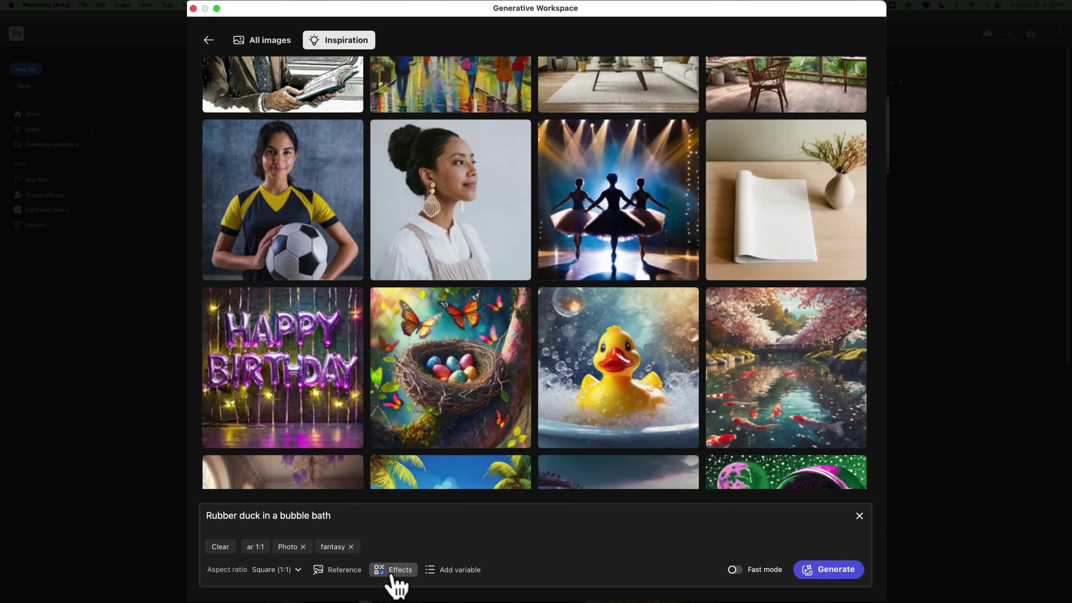
left_click(391, 571)
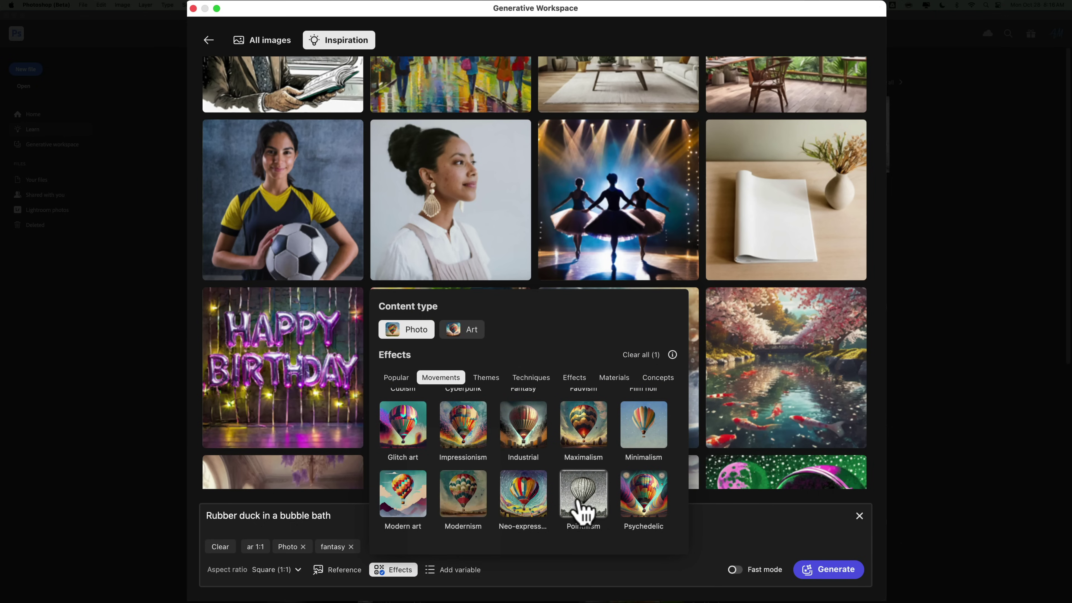
scroll(601, 504, "down", 3)
scroll(596, 503, "down", 2)
scroll(598, 503, "up", 5)
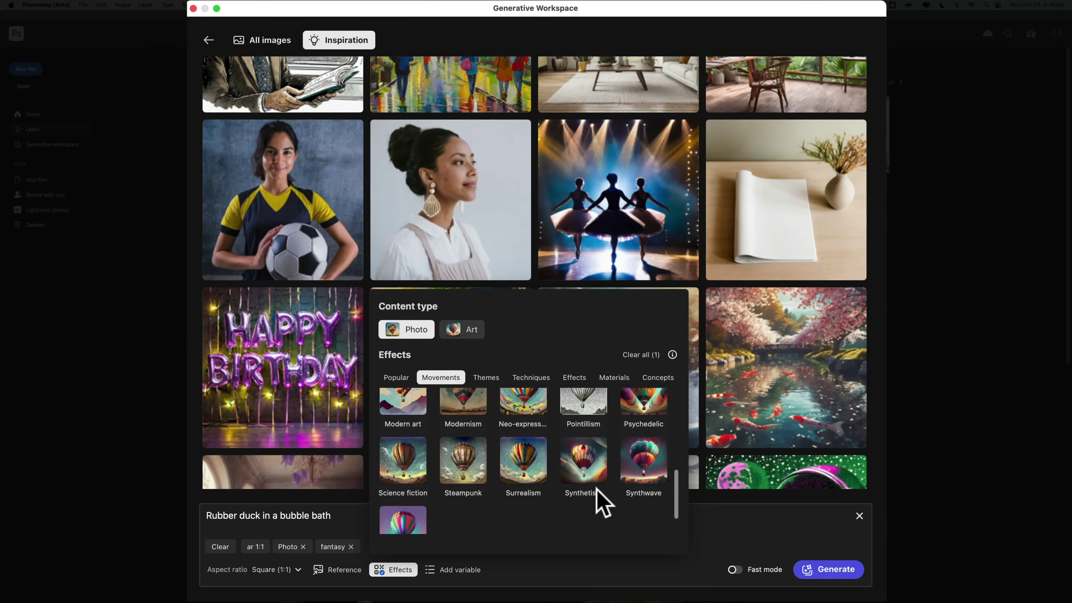
scroll(557, 475, "up", 2)
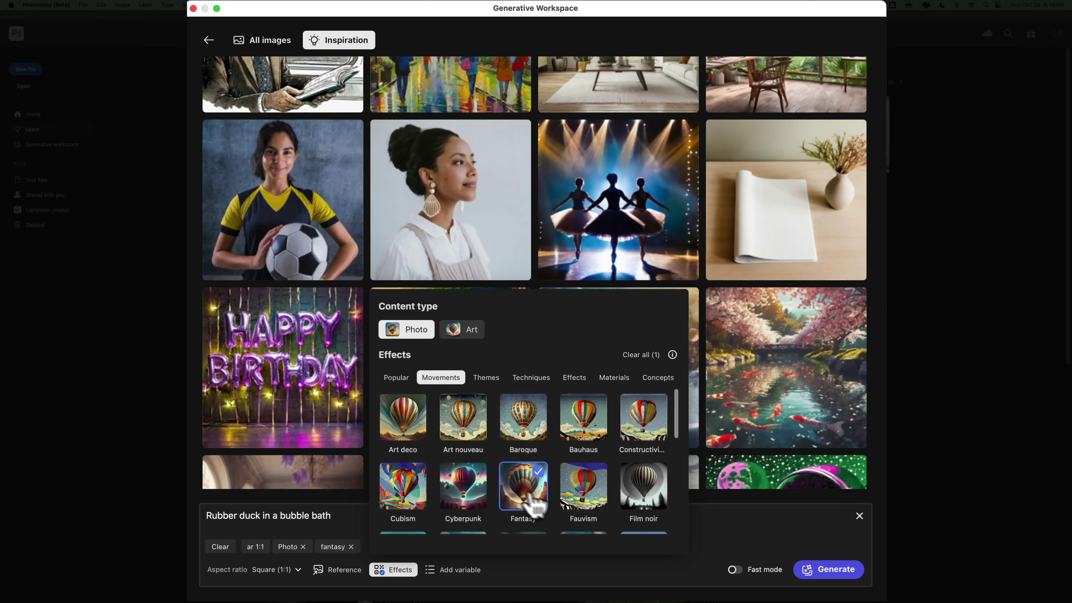
mouse_move(672, 355)
left_click(610, 570)
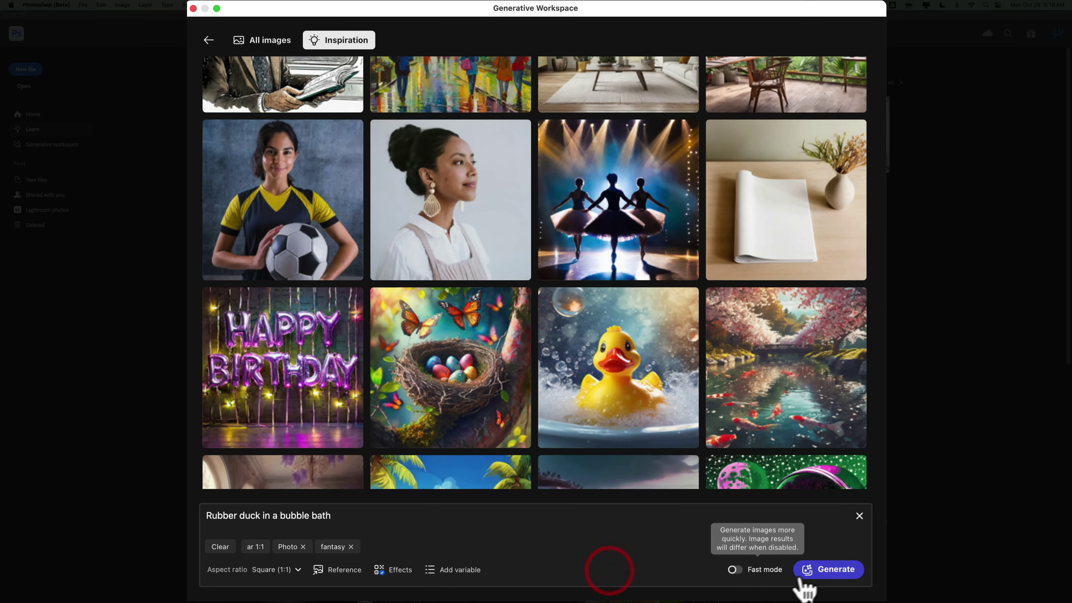
- Generate four 2048 x 2048 rubber duck images, view each up close, then return to the timeline
left_click(829, 569)
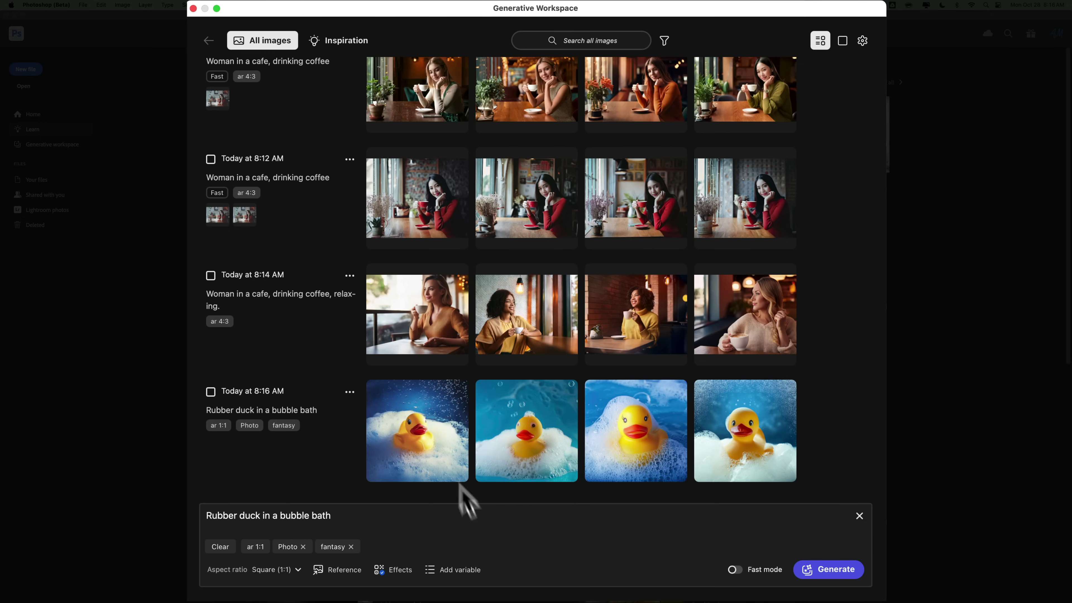
left_click(437, 435)
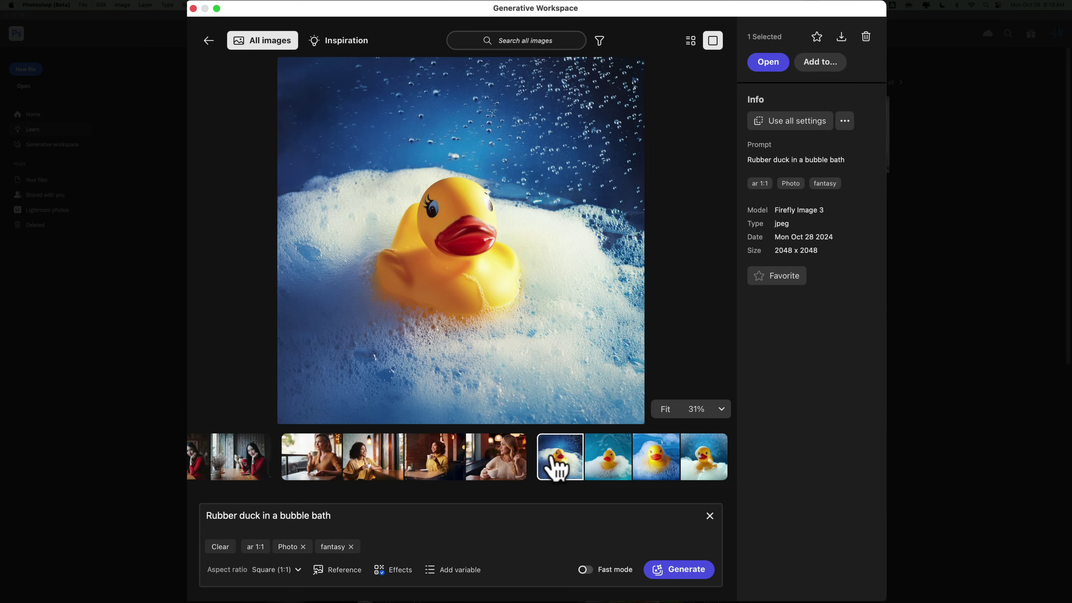
left_click(617, 470)
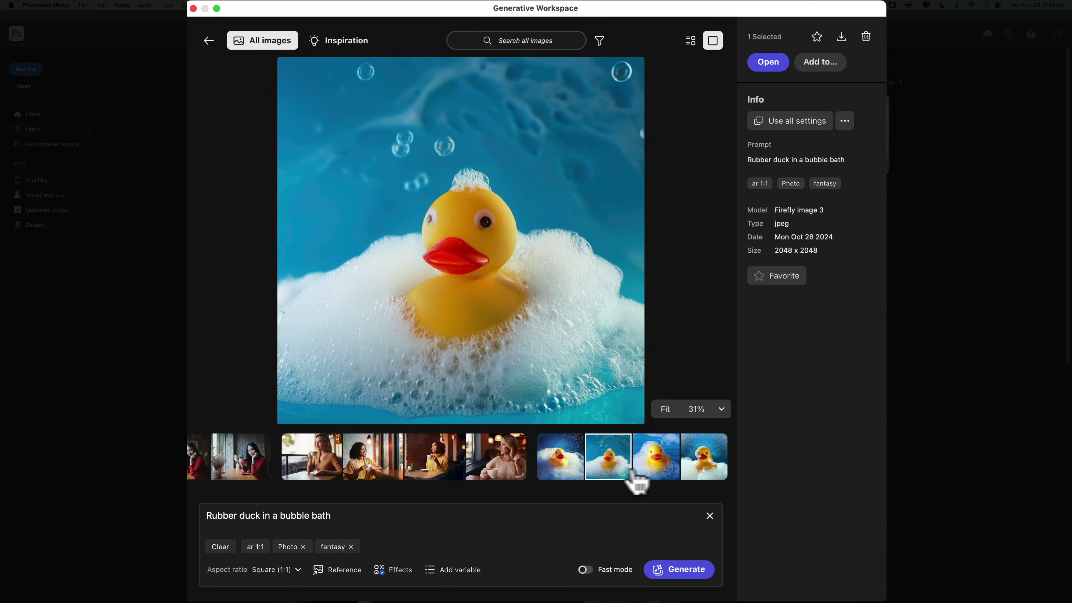
left_click(656, 468)
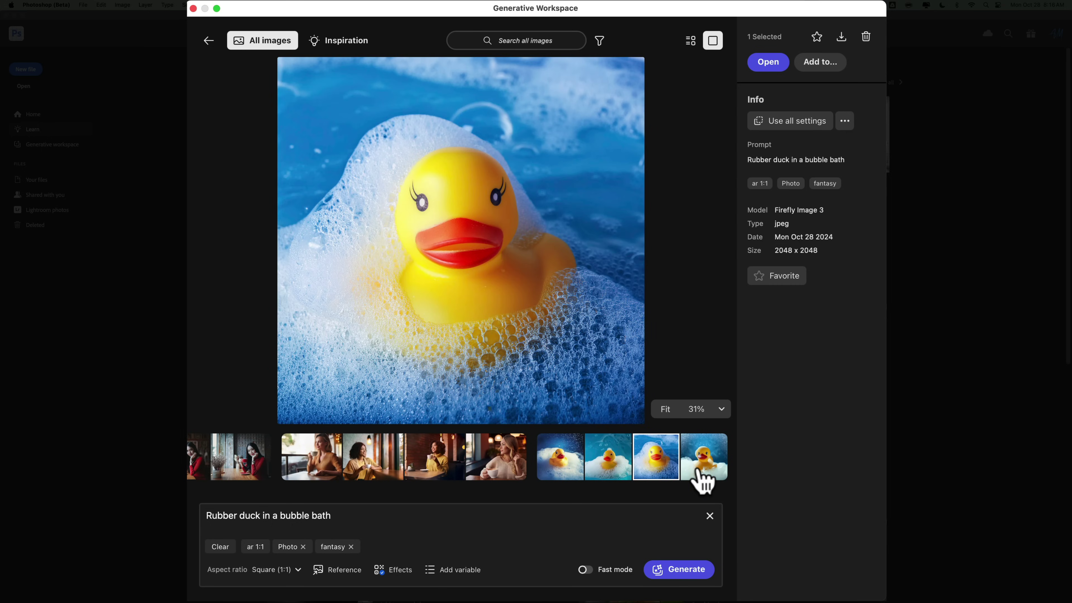
left_click(698, 471)
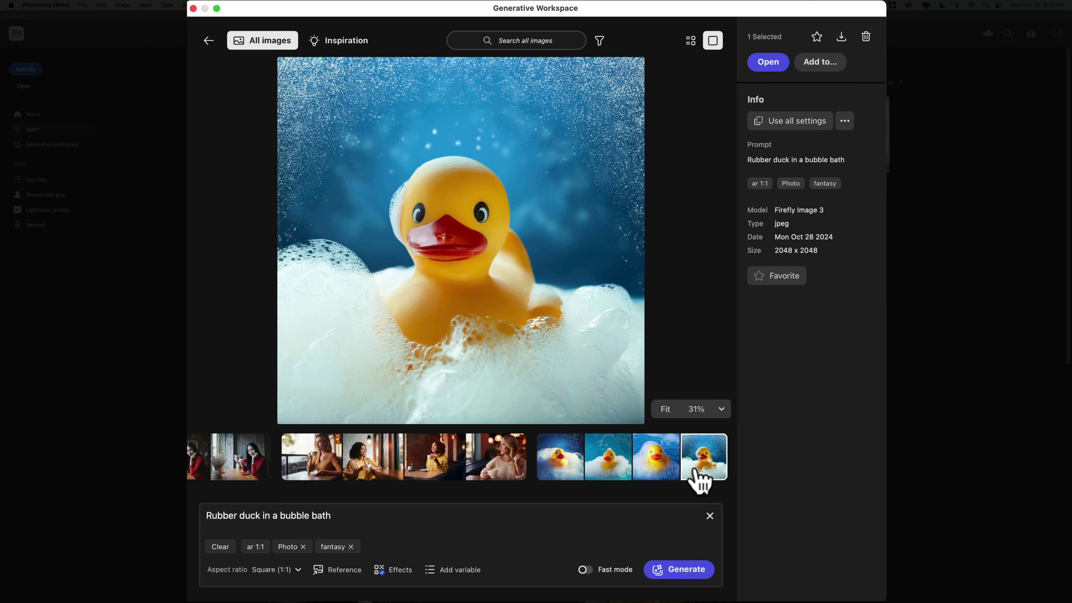
left_click(690, 40)
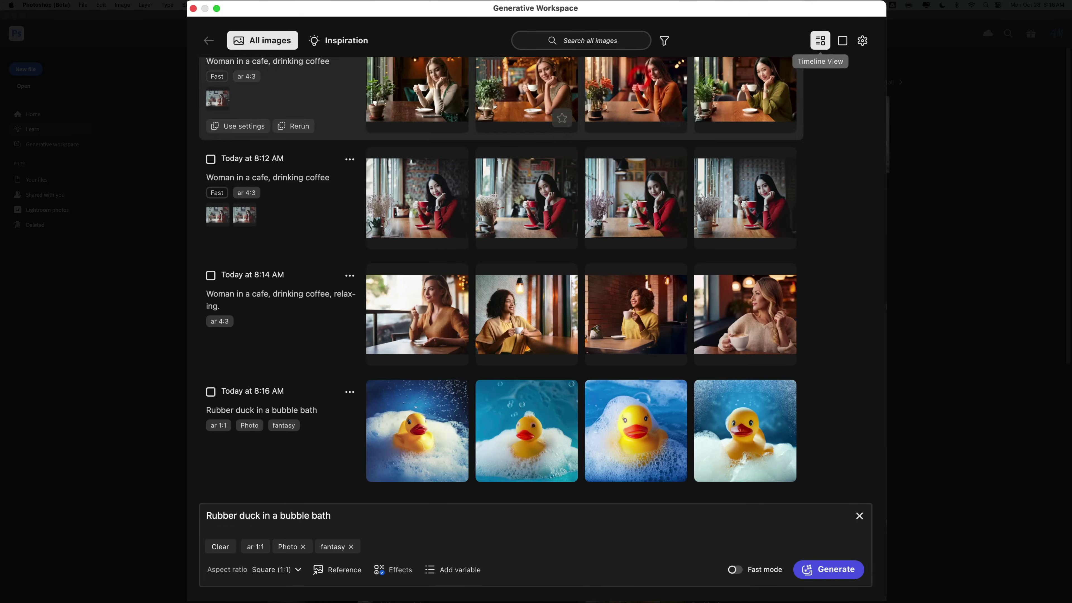
- Close the Generative Workspace, quit Photoshop (Beta), and relaunch it from the Dock
left_click(193, 8)
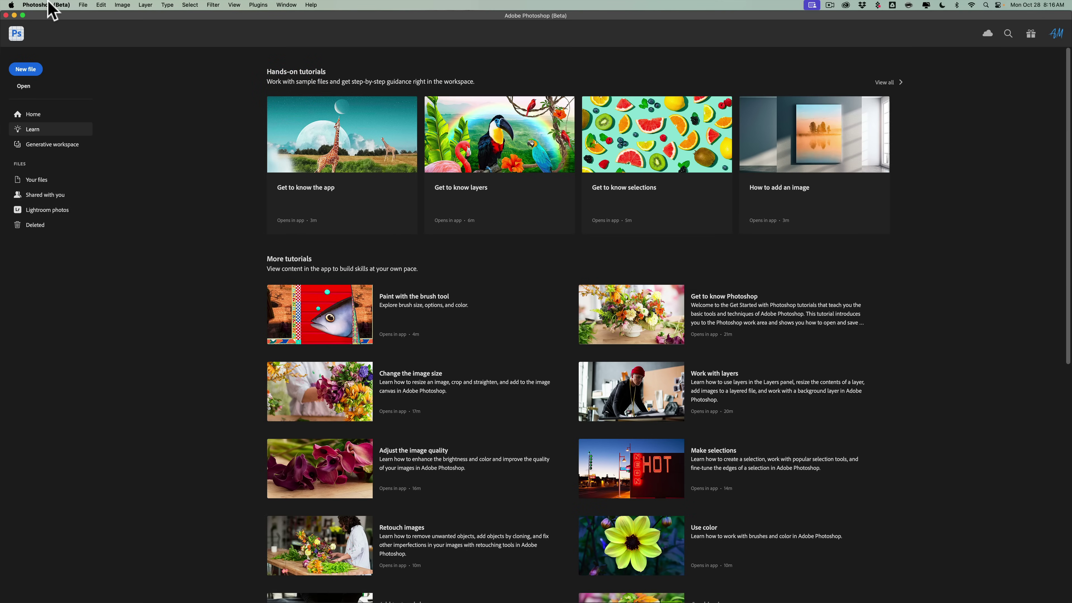
left_click(49, 5)
left_click(43, 92)
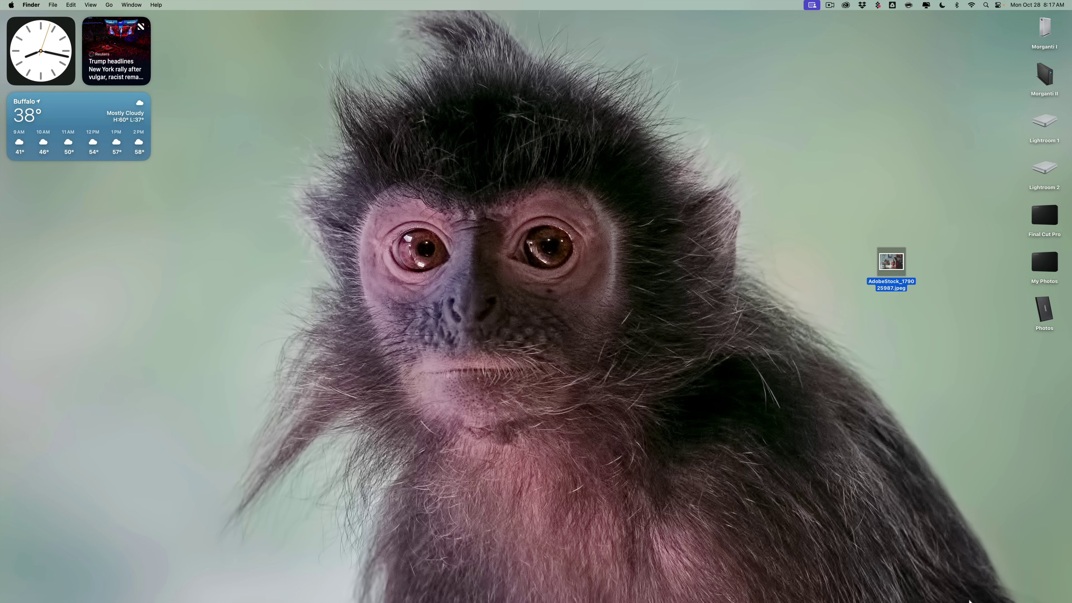
mouse_move(903, 589)
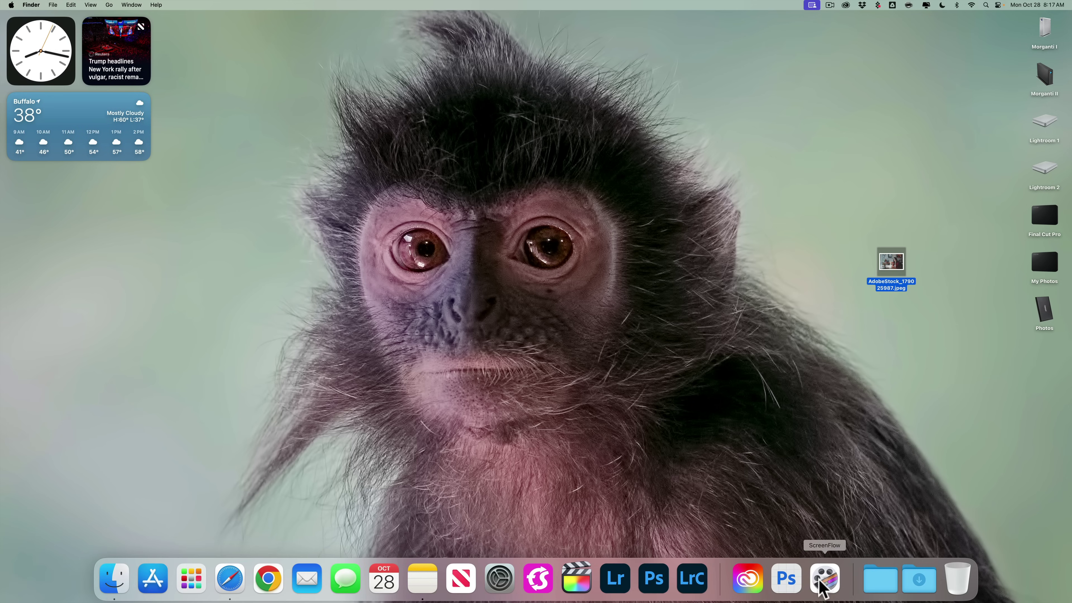
left_click(787, 581)
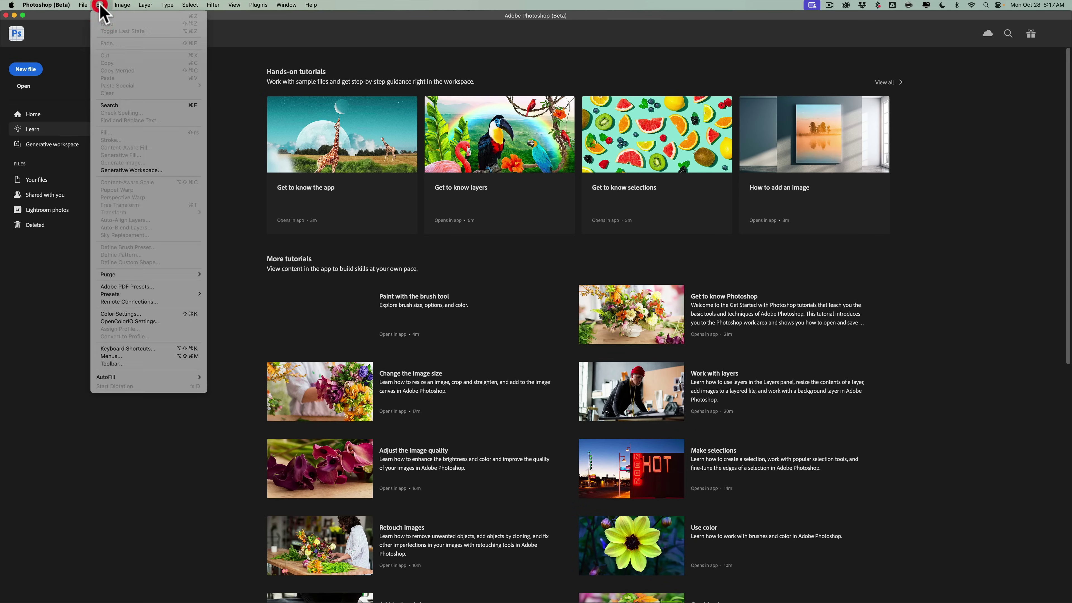
- Reopen Edit > Generative Workspace and scroll All images to confirm the earlier street, cafe and duck batches remain
left_click(131, 171)
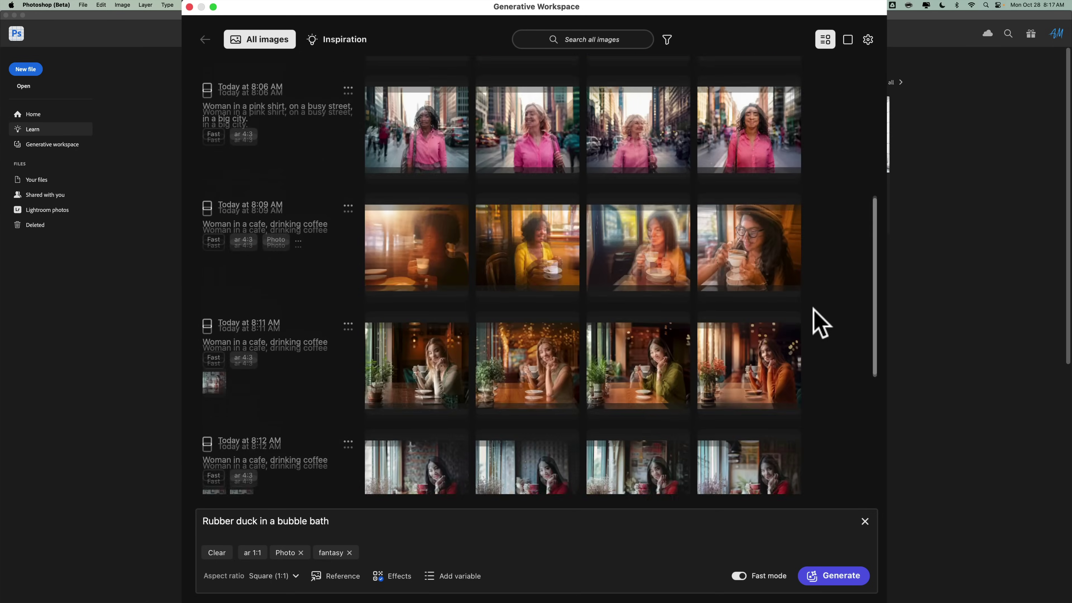
scroll(821, 323, "up", 1)
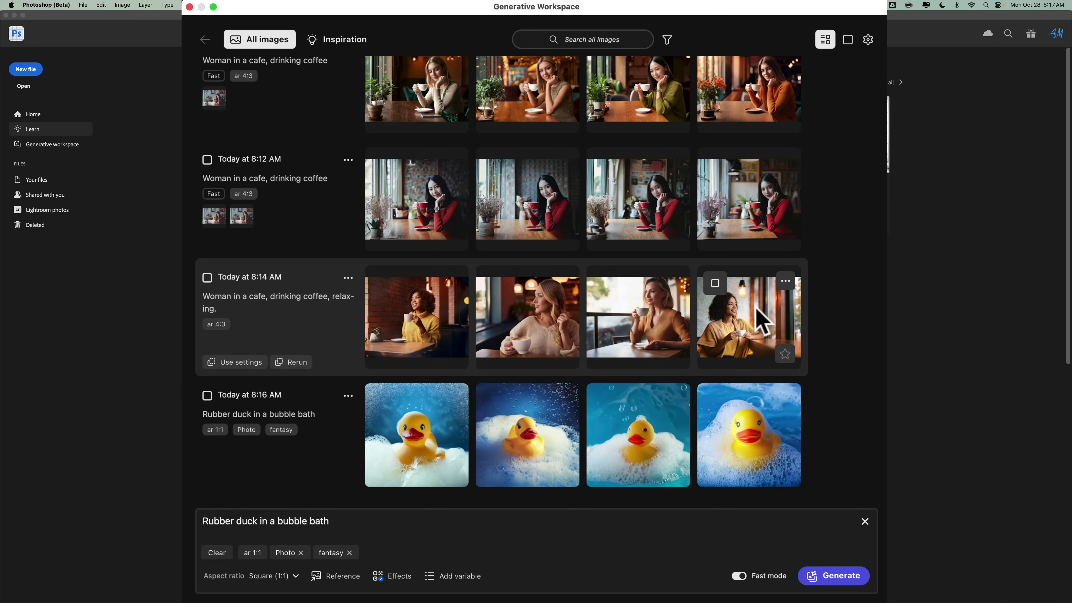
scroll(757, 313, "up", 20)
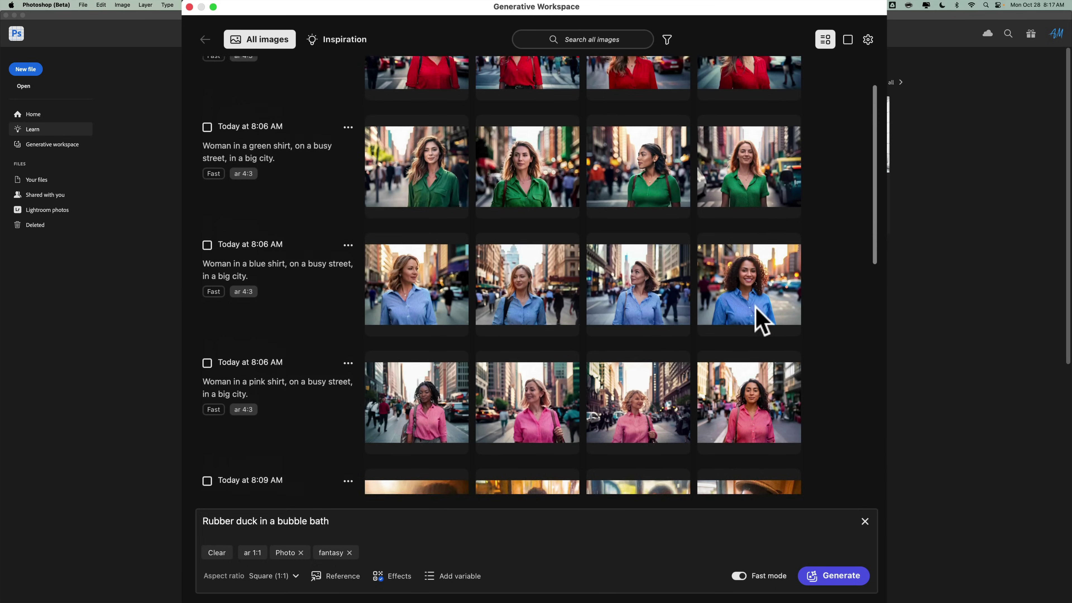
scroll(757, 314, "down", 10)
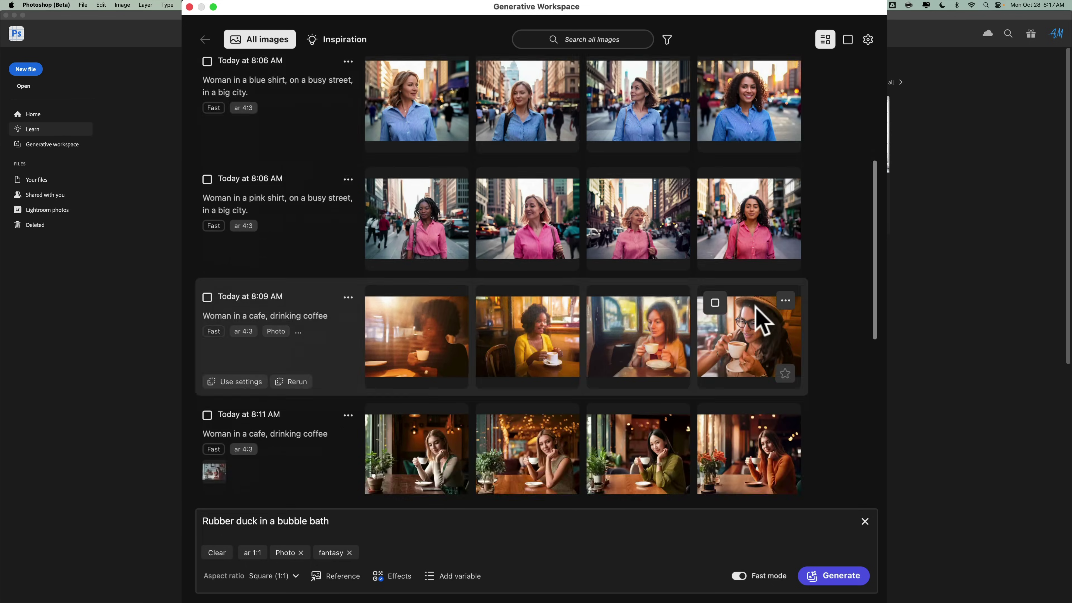
scroll(758, 317, "up", 12)
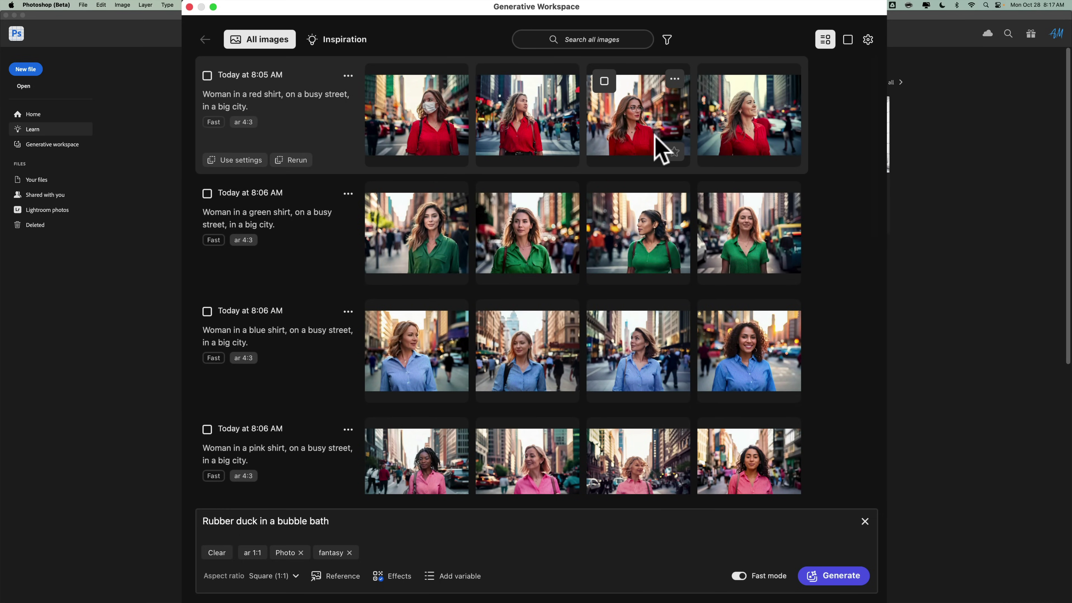
- Open the smiling woman in a red shirt street image as new document Untitled-1
left_click(611, 119)
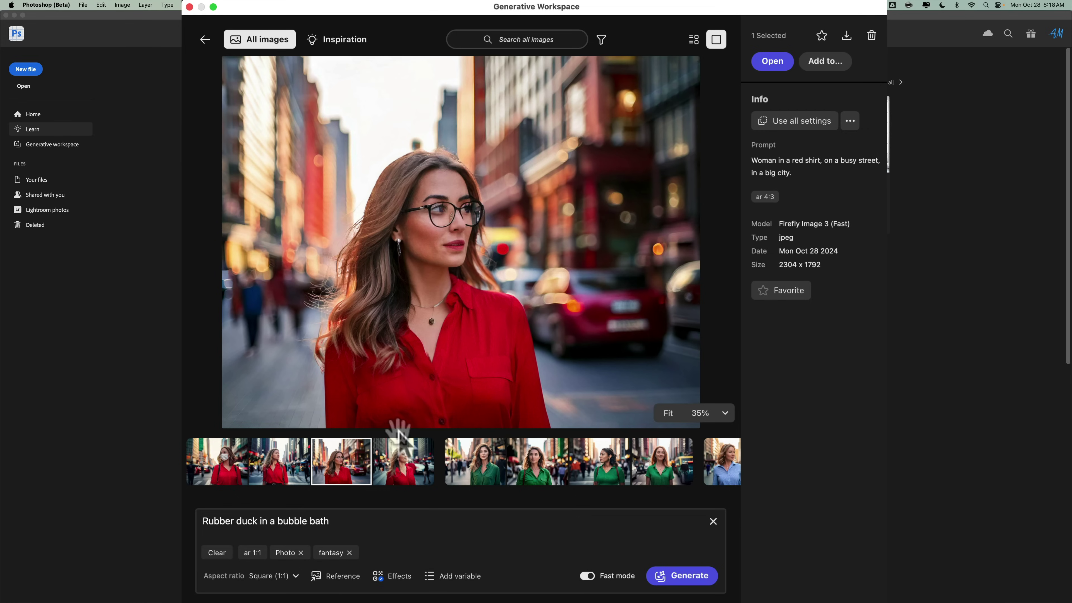
left_click(395, 456)
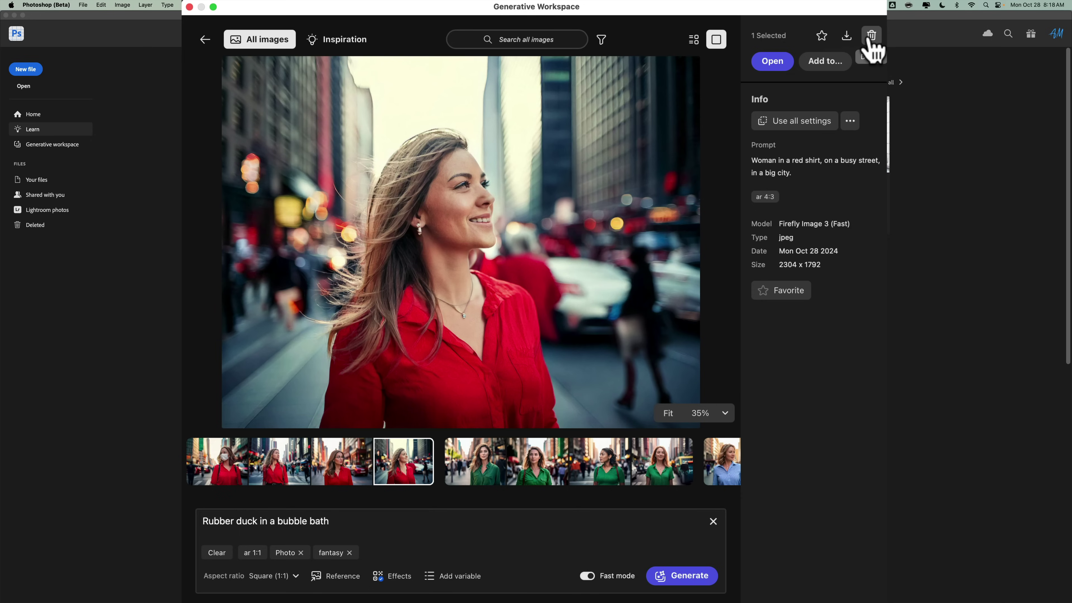
left_click(773, 61)
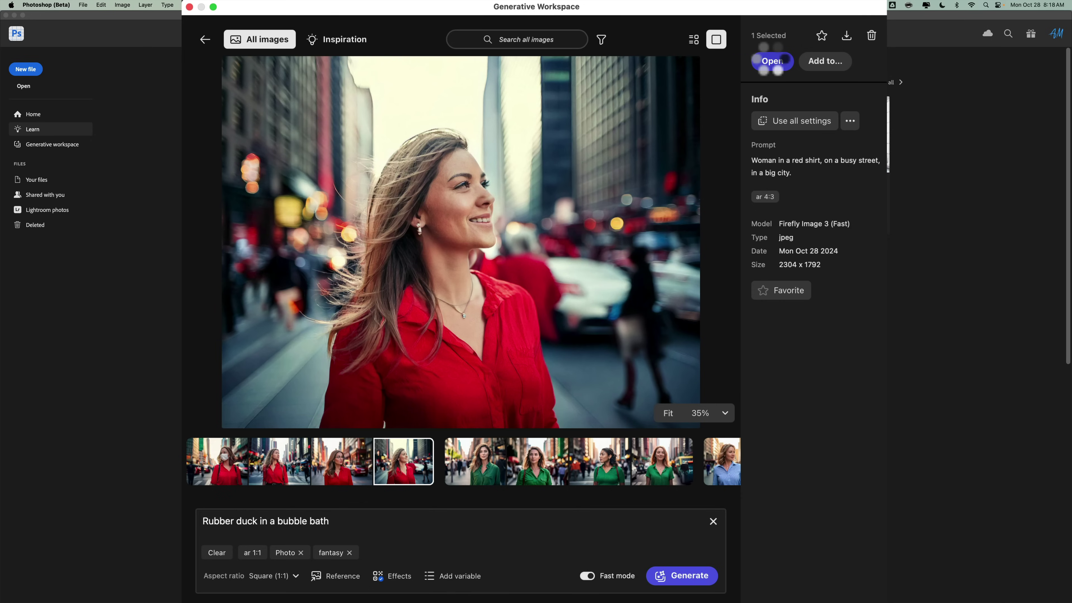